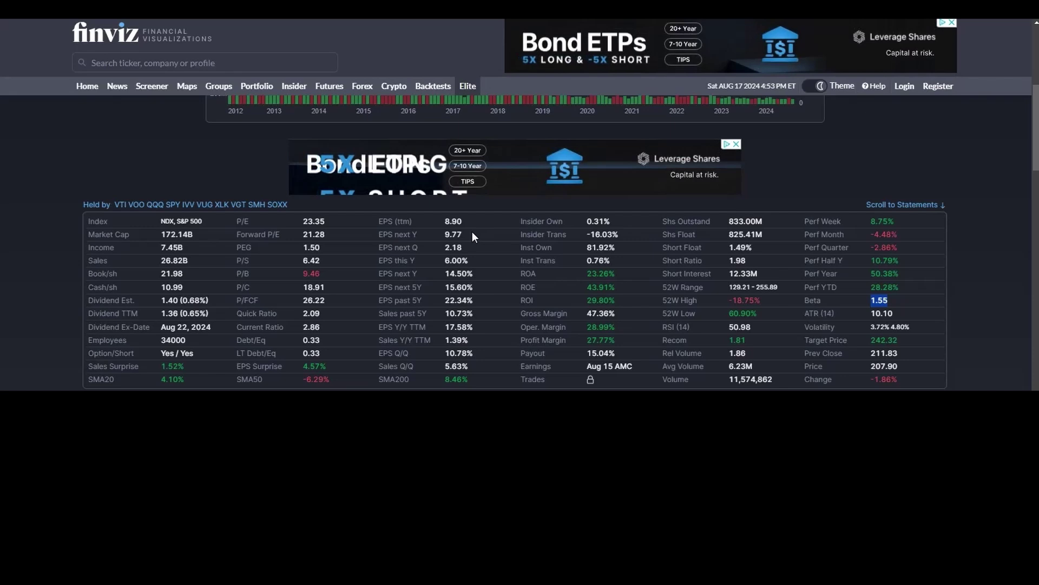
Review AMAT's annual income statement on Seeking Alpha, from revenues and operating income through net income and the supplemental items
click(590, 251)
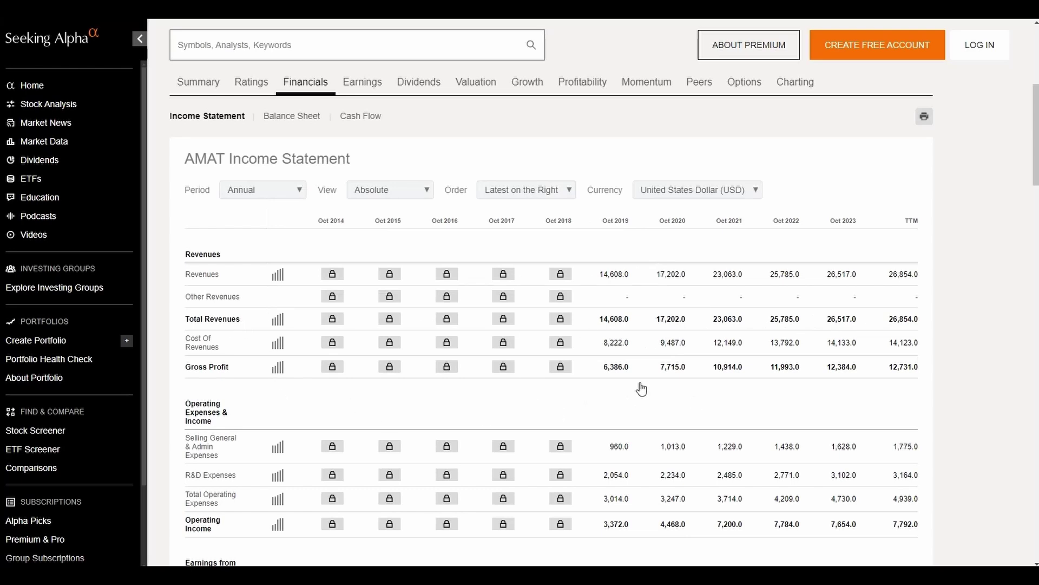
scroll(653, 414, down, 5)
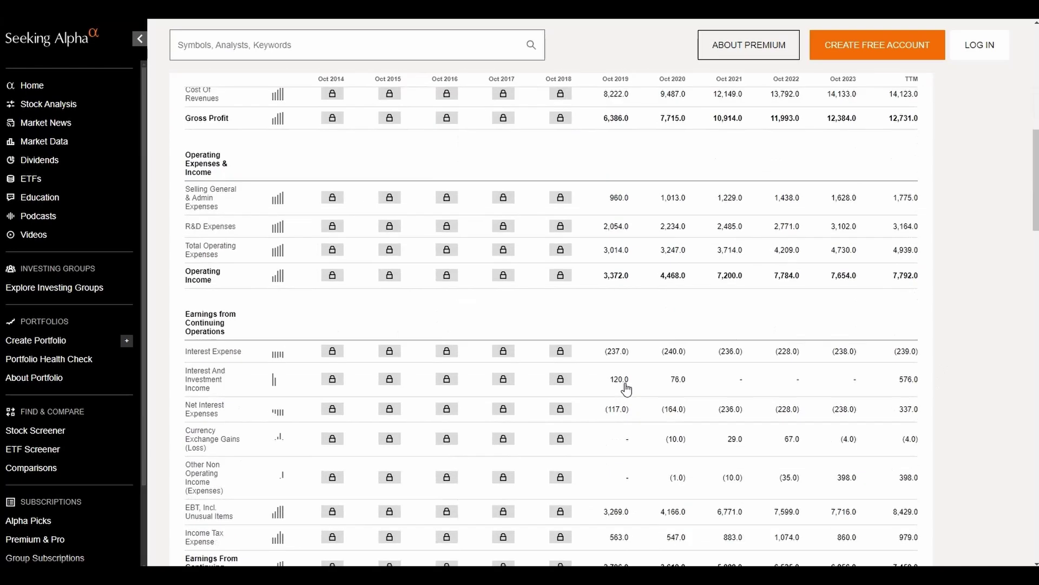
mouse_move(205, 284)
scroll(654, 325, down, 1)
scroll(654, 326, down, 2)
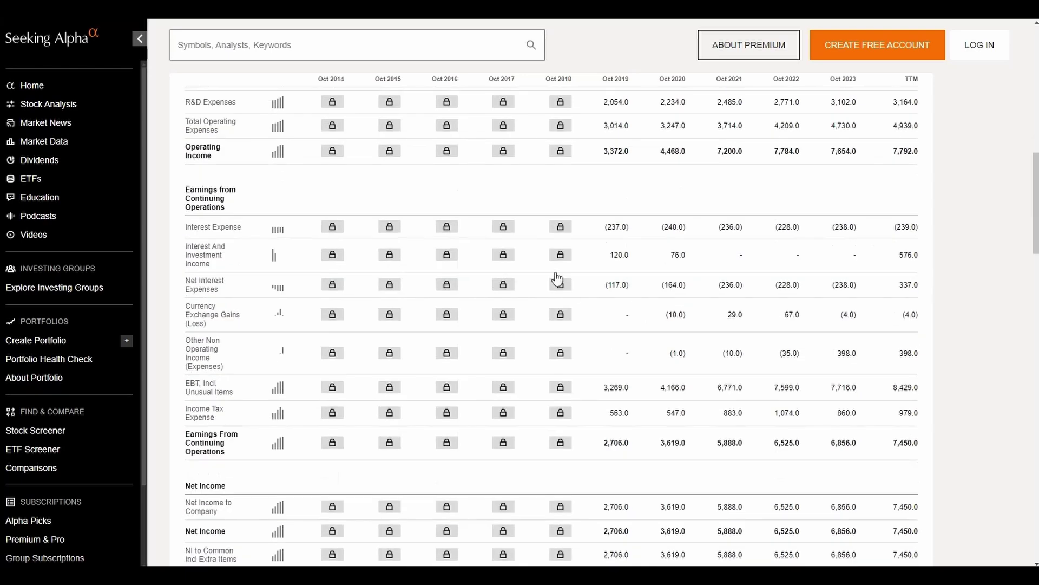
scroll(554, 281, down, 3)
scroll(552, 281, down, 2)
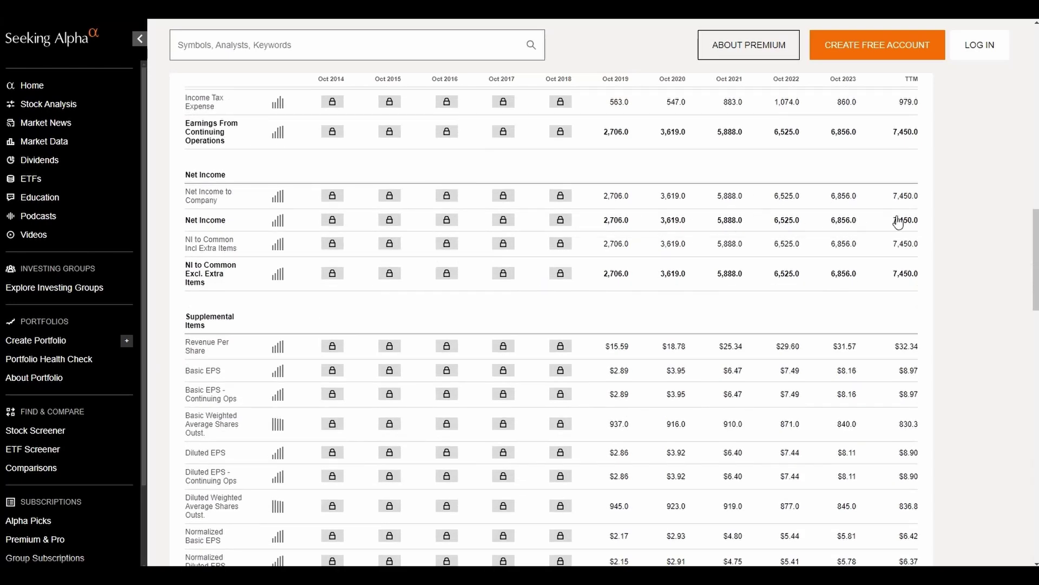
scroll(683, 309, down, 3)
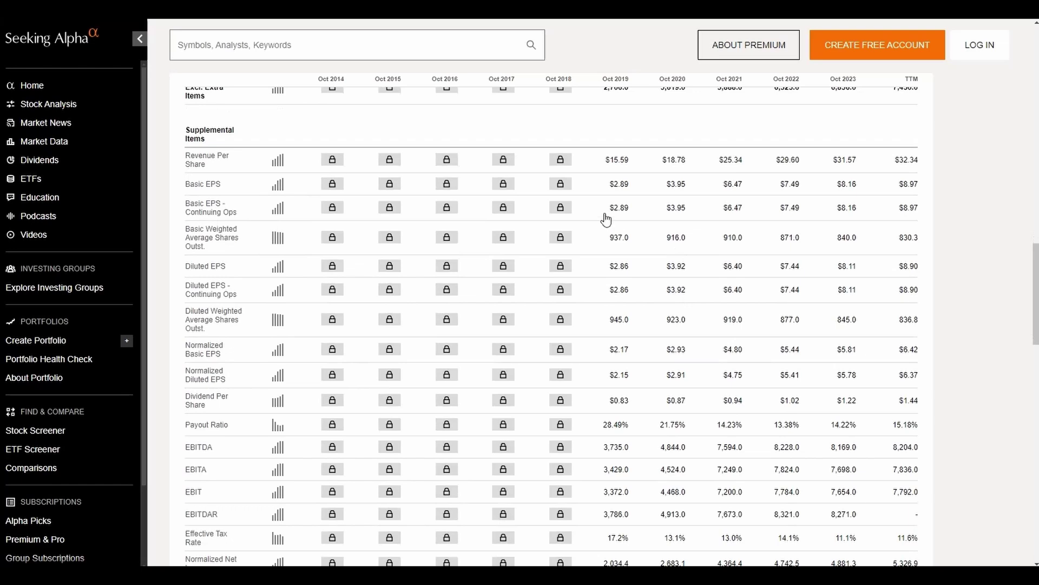
scroll(597, 290, down, 3)
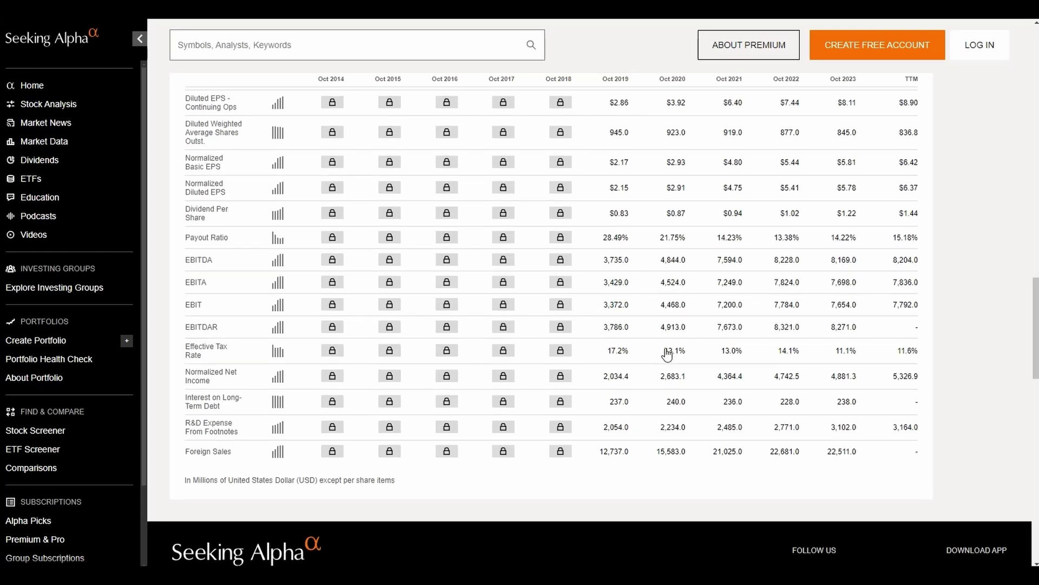
scroll(668, 354, down, 2)
Open AMAT's balance sheet and examine its cash, receivables, current assets and long-term assets
scroll(671, 346, up, 20)
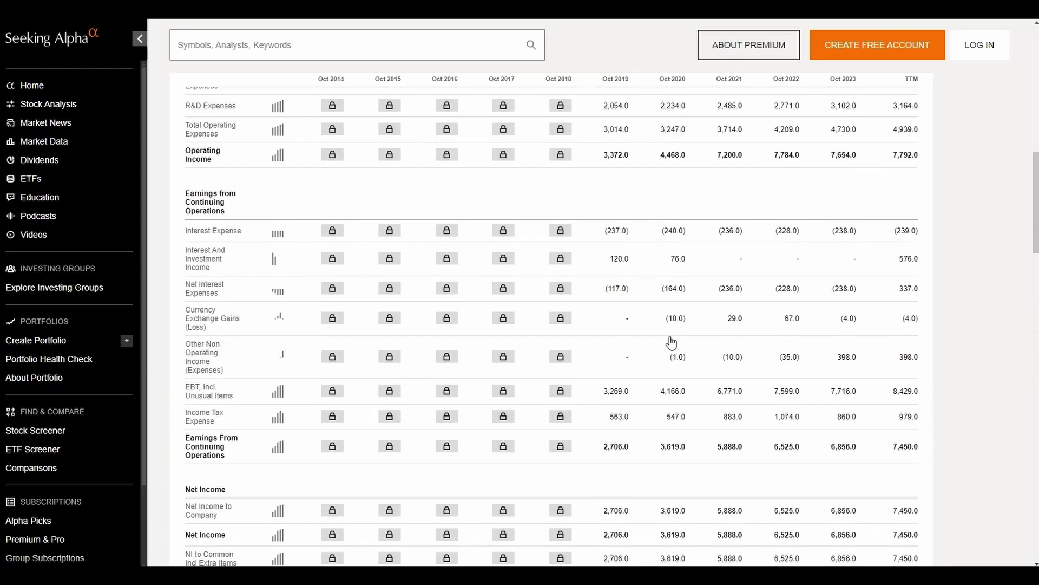
scroll(453, 385, down, 3)
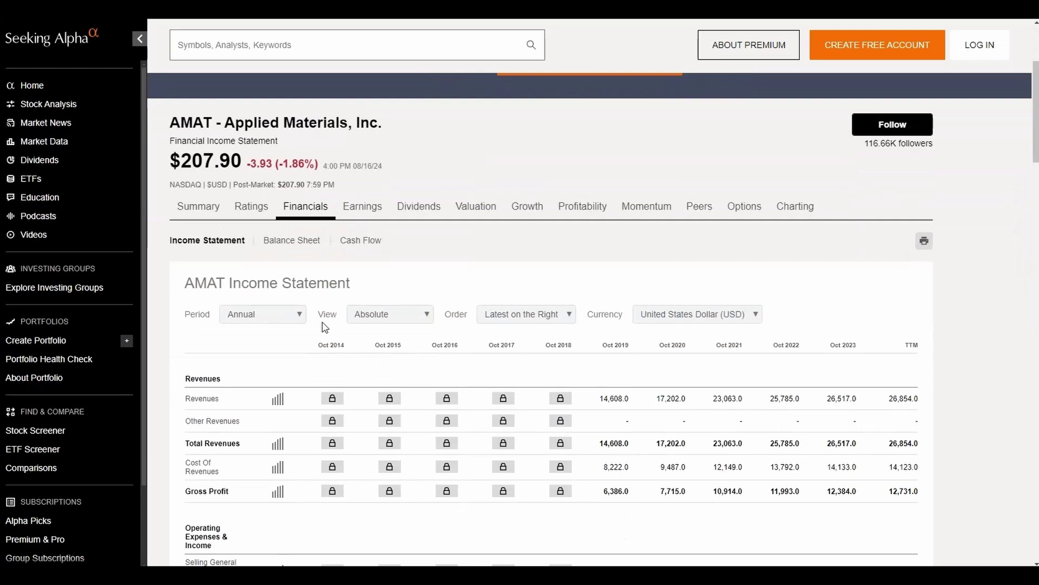
click(288, 240)
scroll(286, 252, down, 4)
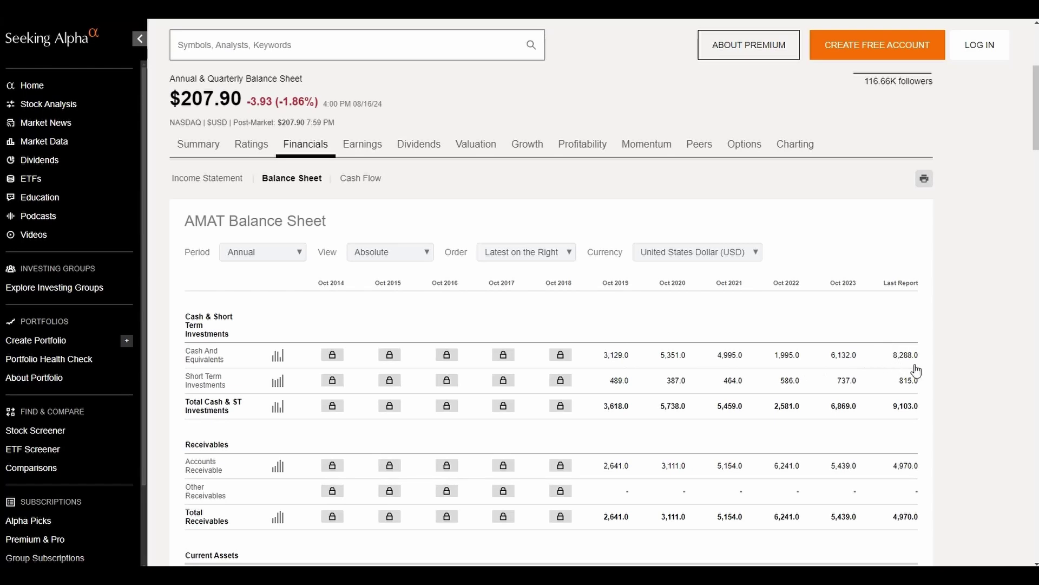
scroll(879, 402, down, 2)
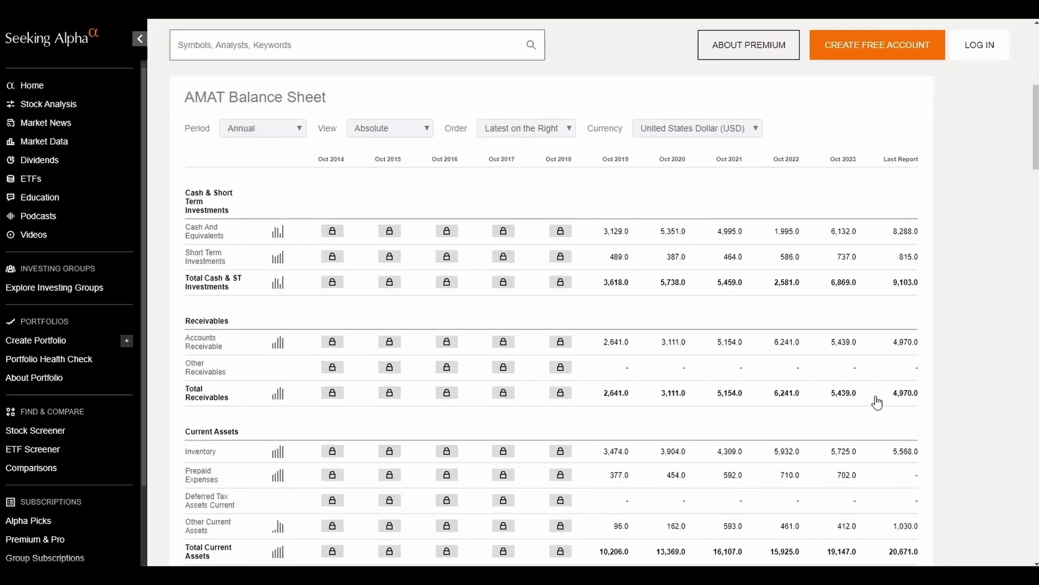
scroll(810, 388, down, 4)
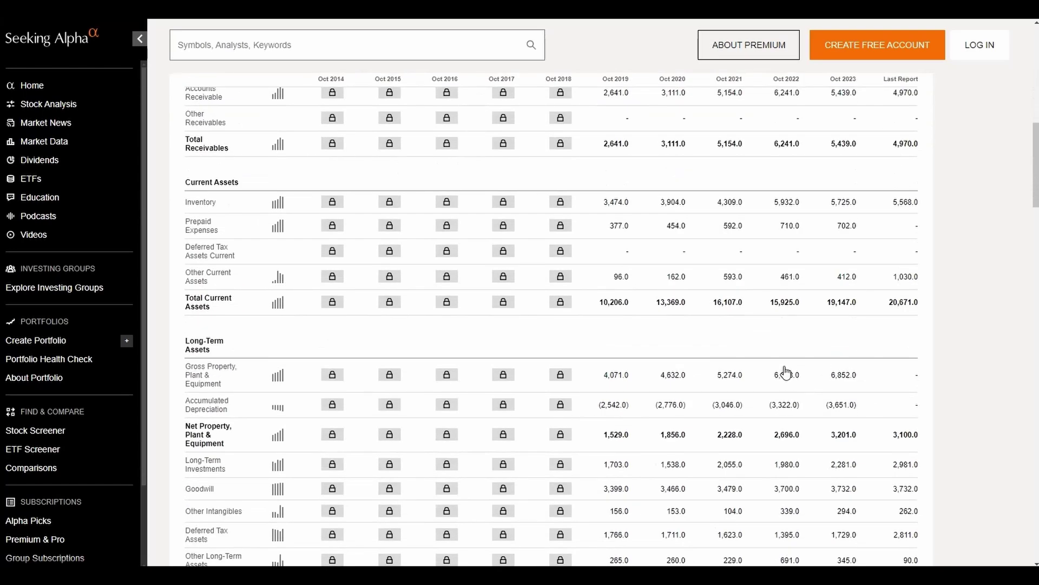
scroll(786, 373, down, 4)
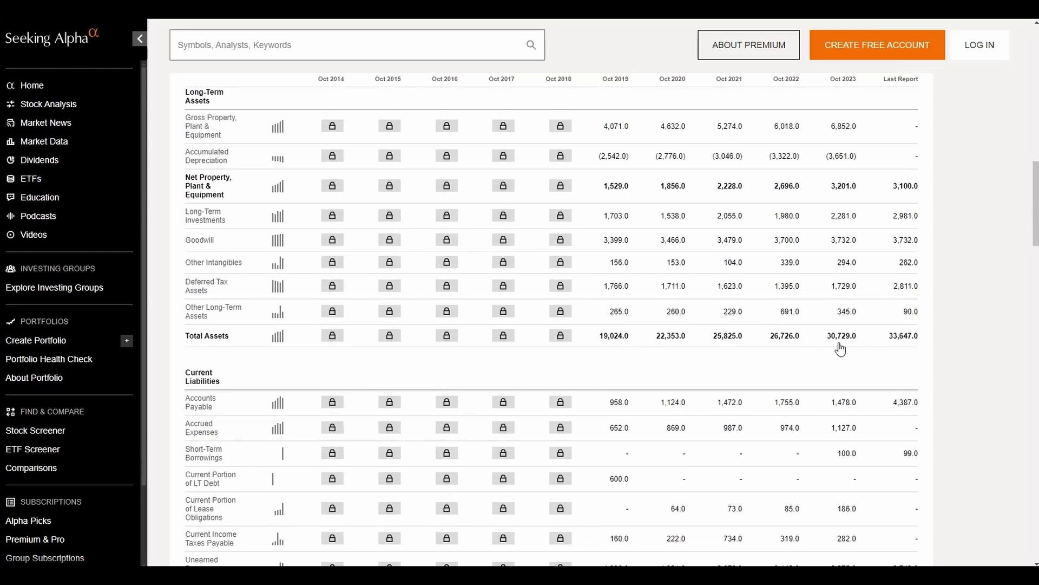
Examine the balance sheet's current and long-term liabilities, equity and supplemental items such as total and net debt
scroll(669, 360, down, 3)
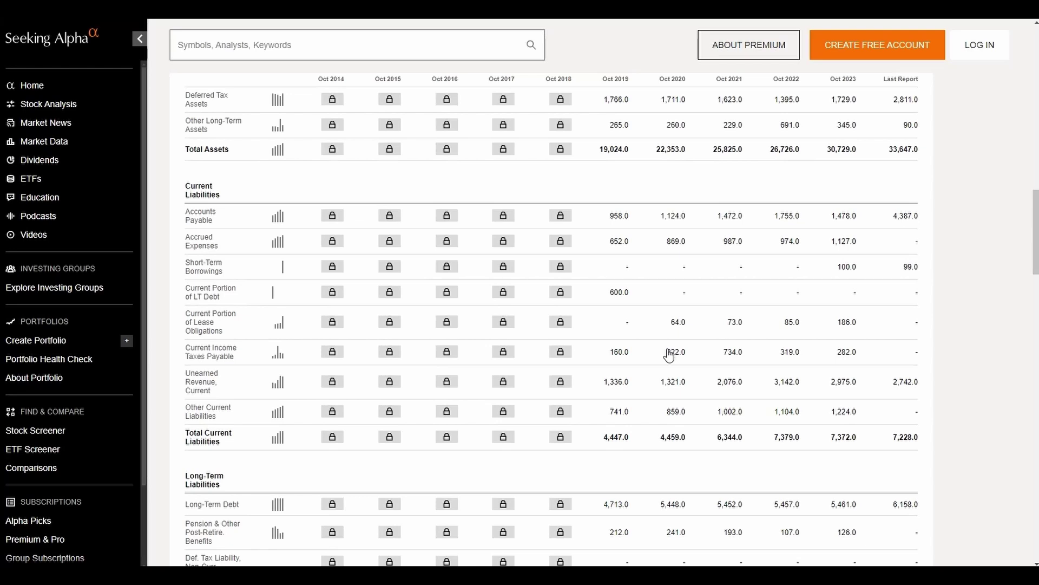
scroll(669, 356, down, 2)
scroll(669, 355, down, 3)
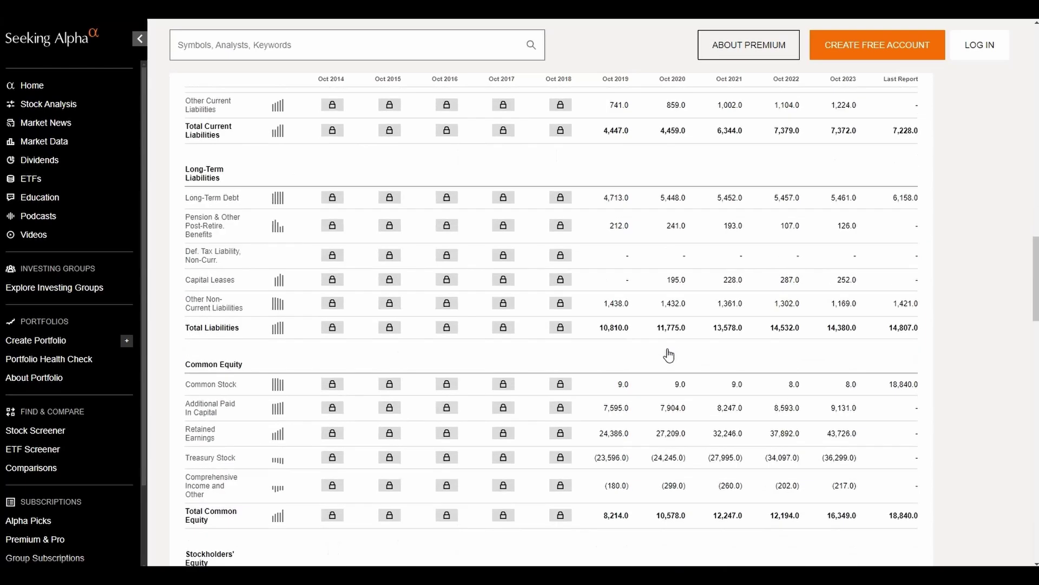
scroll(669, 355, down, 3)
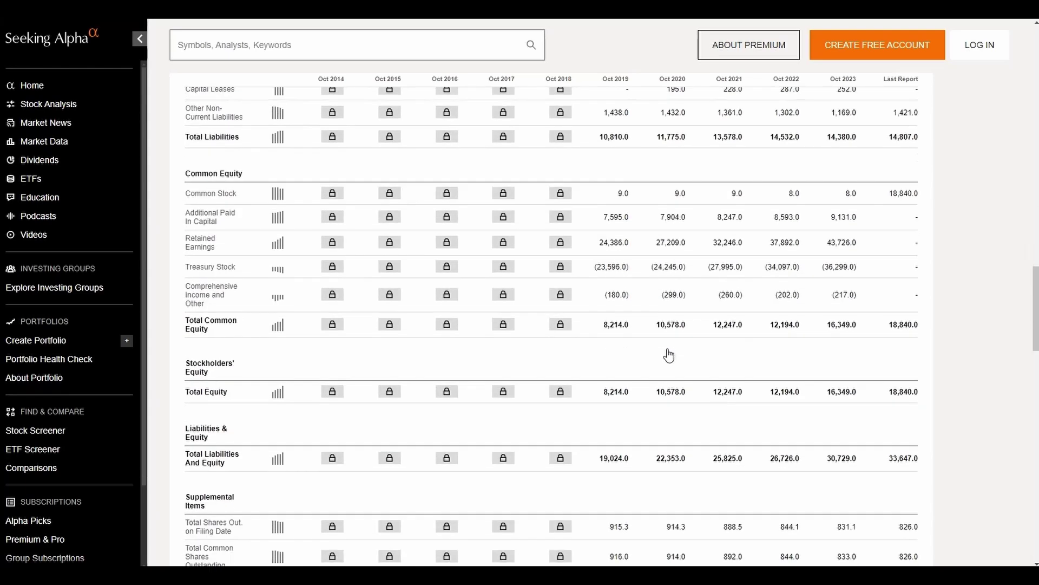
scroll(669, 356, down, 3)
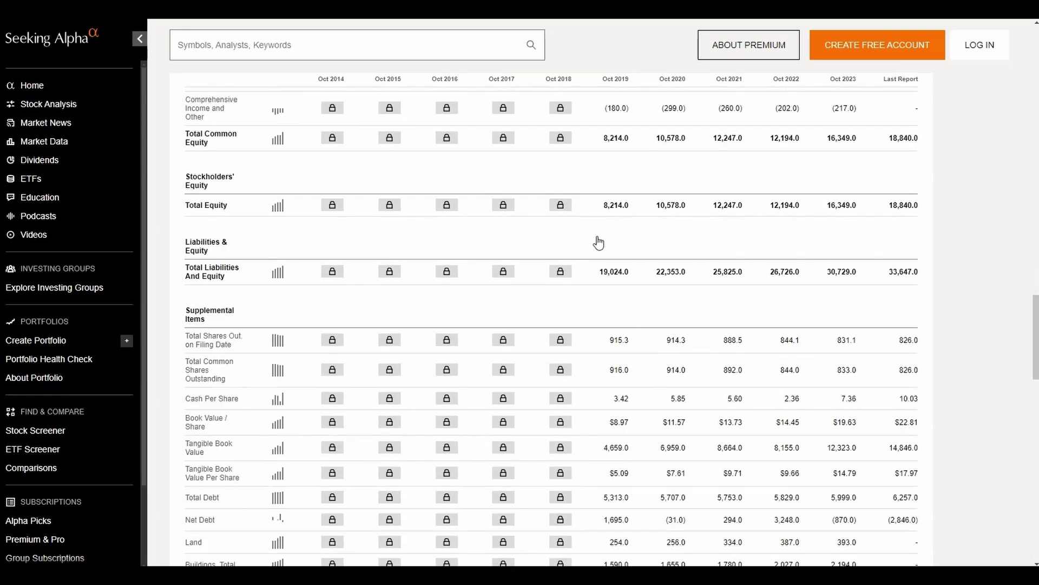
scroll(749, 259, down, 2)
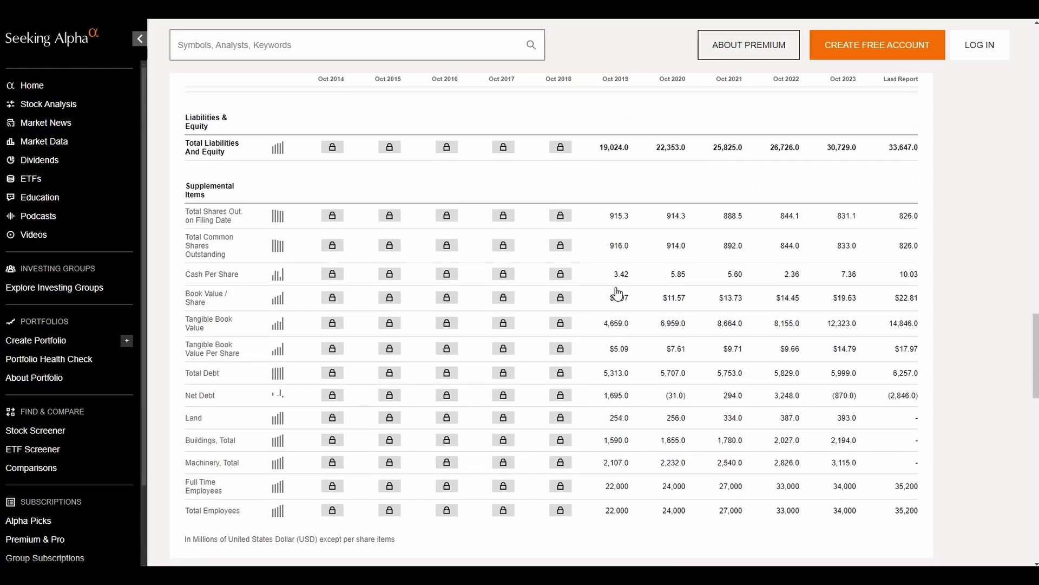
scroll(620, 310, down, 2)
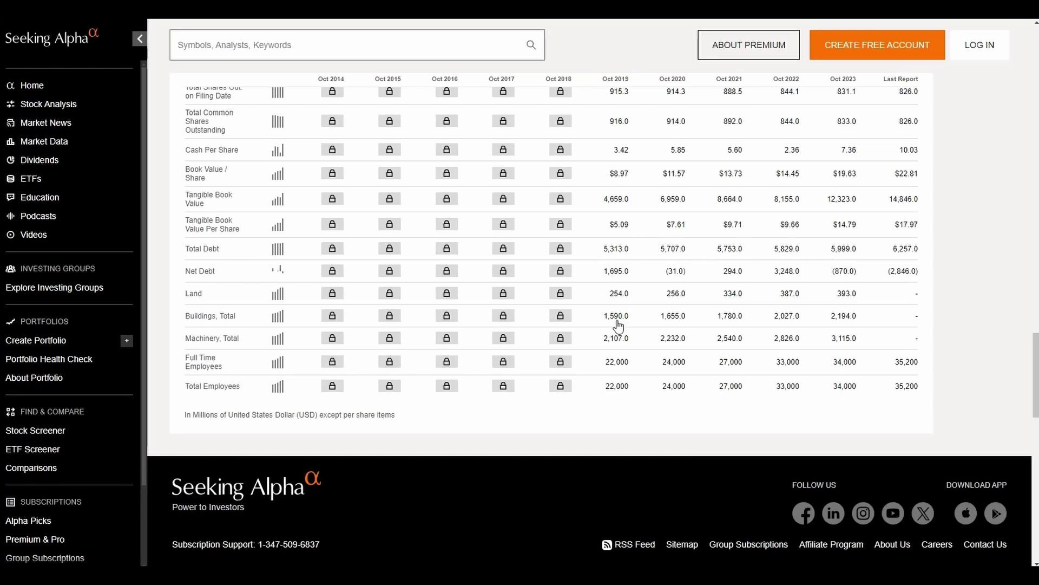
scroll(617, 326, up, 3)
scroll(557, 327, down, 3)
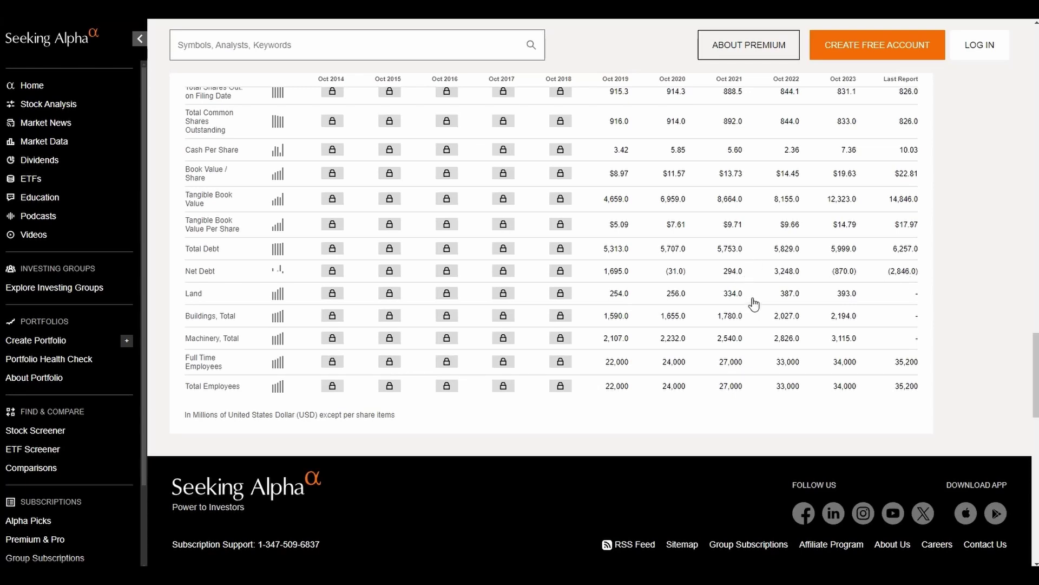
Open AMAT's cash flow statement and review the operating, investing and financing cash flows and the supplemental items
scroll(755, 300, up, 10)
scroll(757, 301, up, 15)
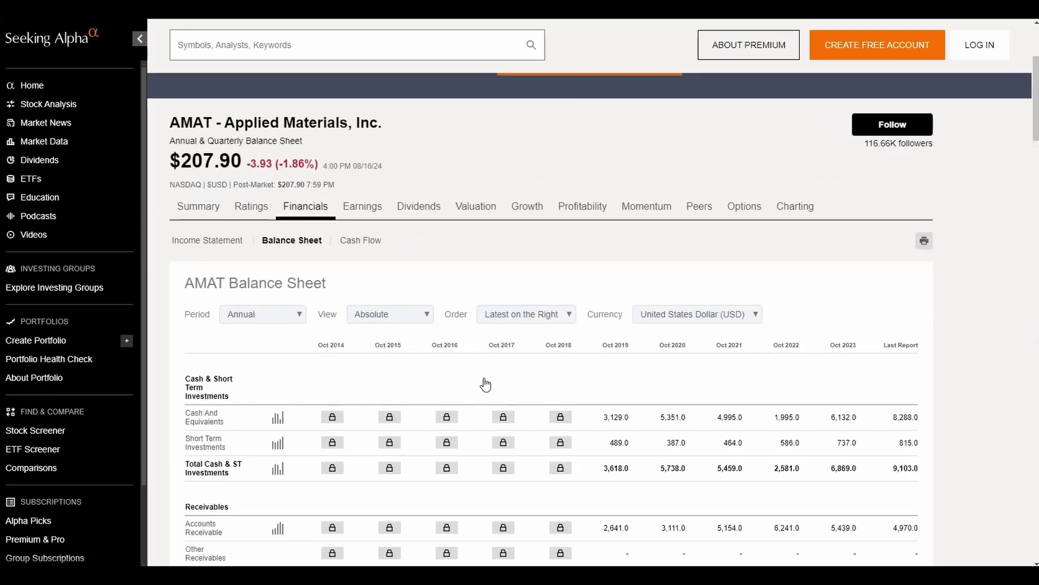
click(357, 244)
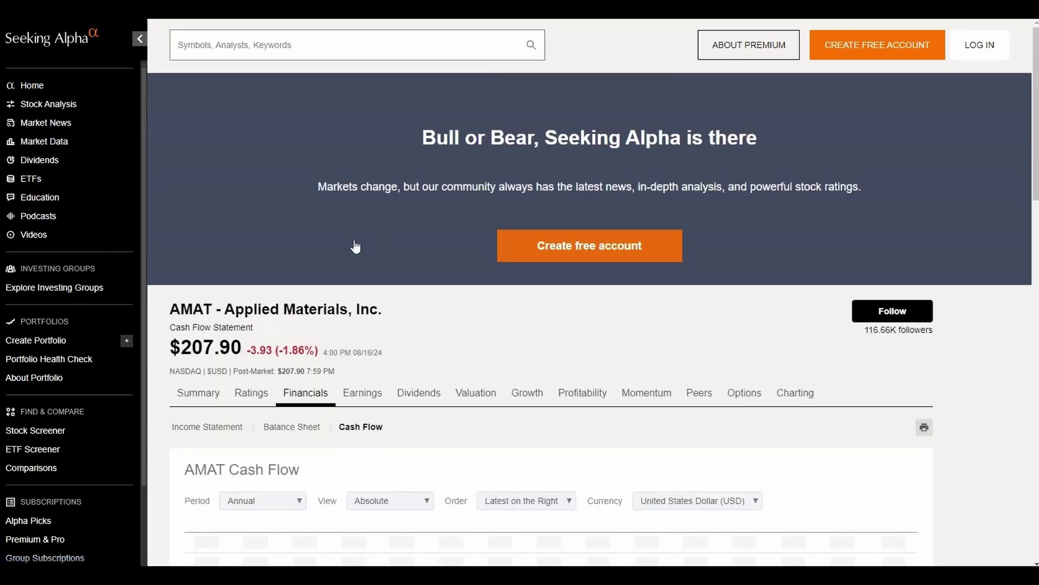
scroll(425, 406, down, 5)
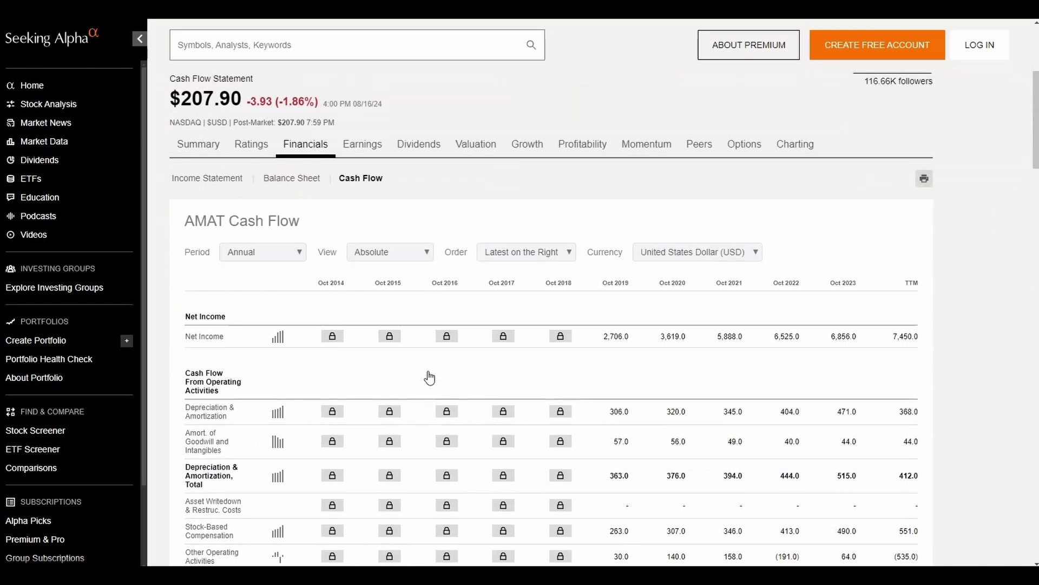
scroll(650, 385, down, 1)
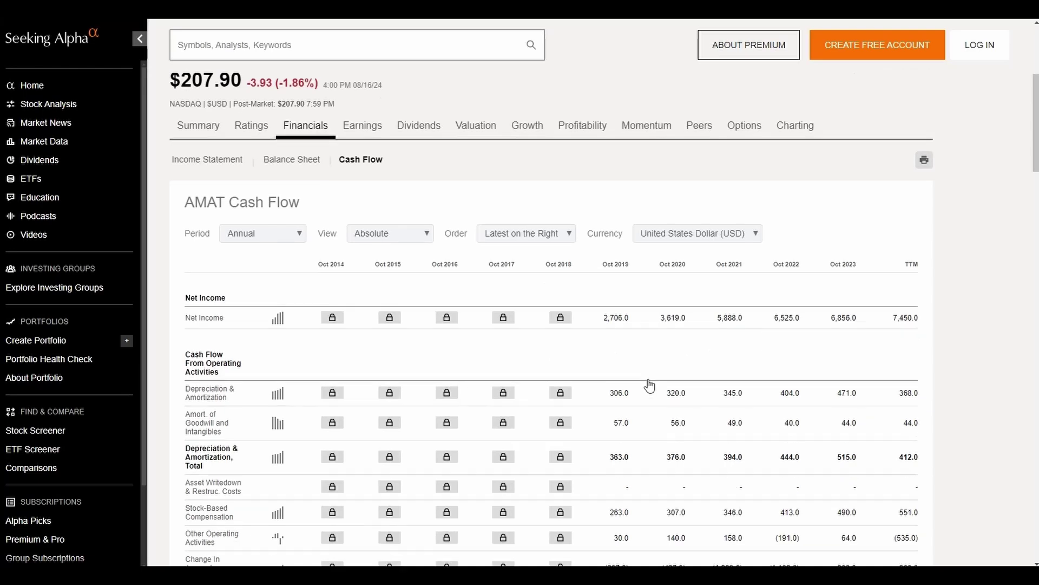
scroll(529, 359, down, 10)
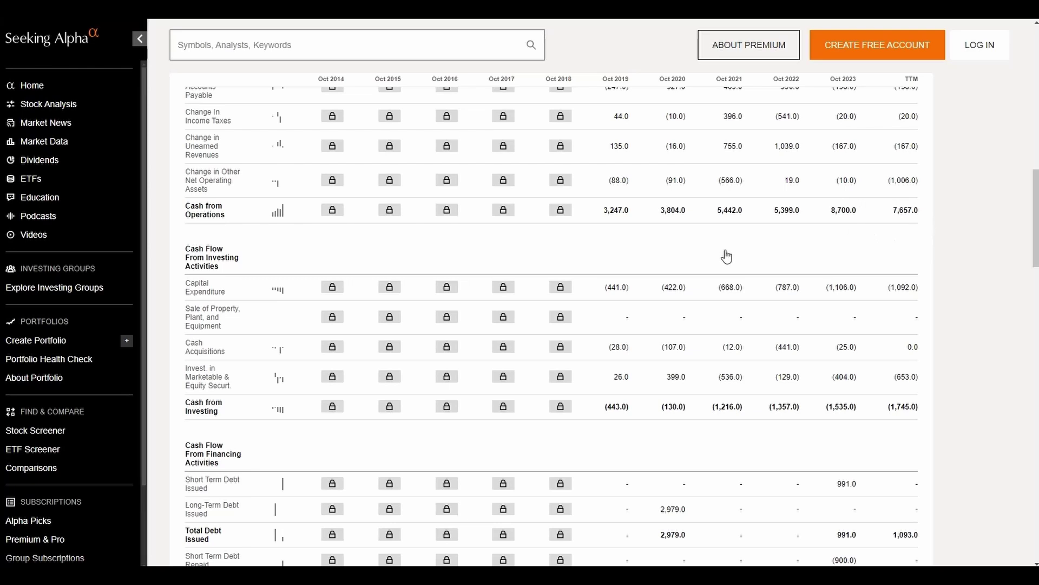
scroll(637, 255, down, 3)
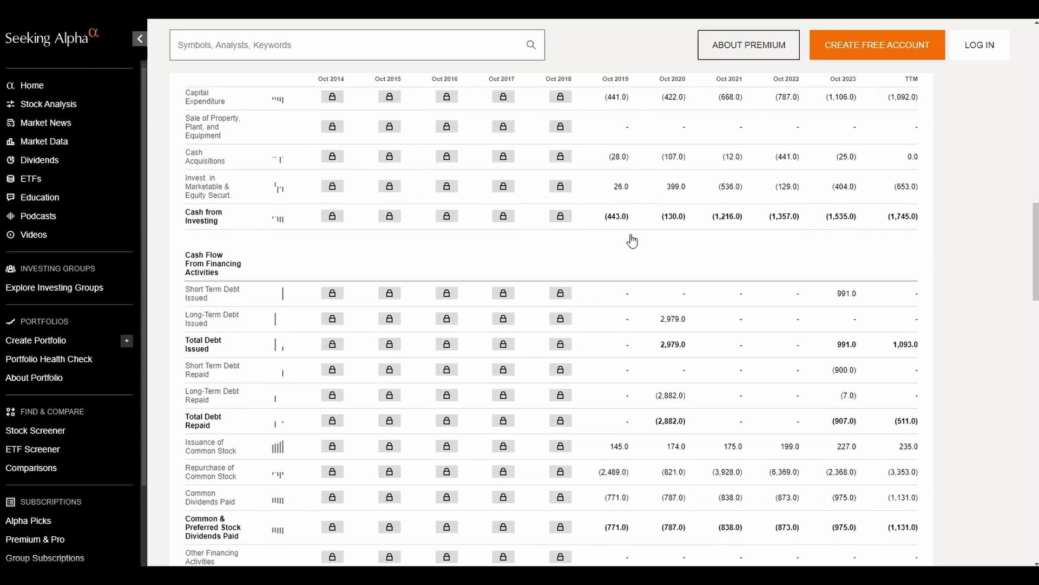
scroll(632, 241, down, 2)
scroll(633, 240, up, 4)
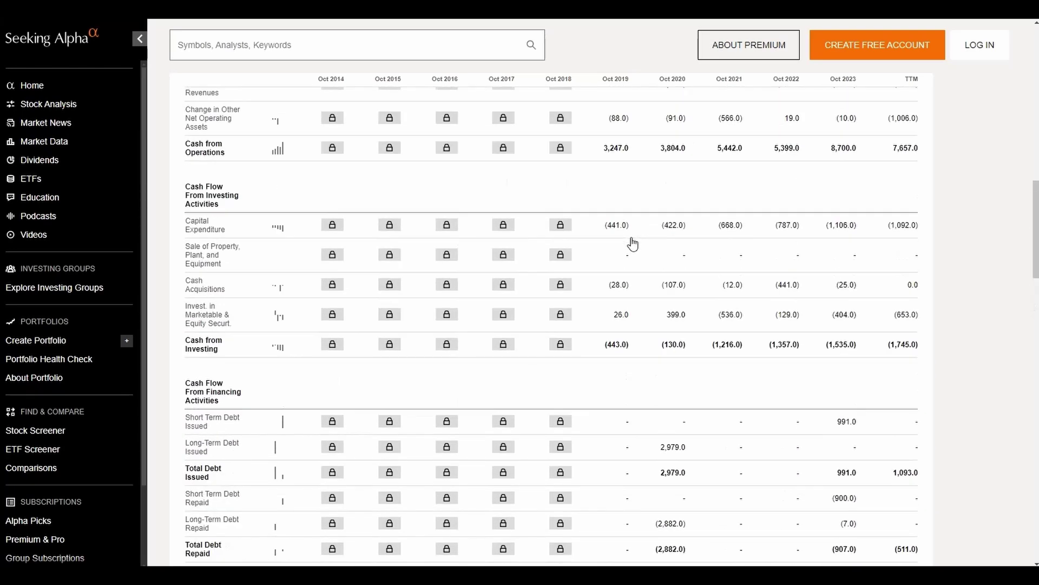
scroll(633, 245, down, 5)
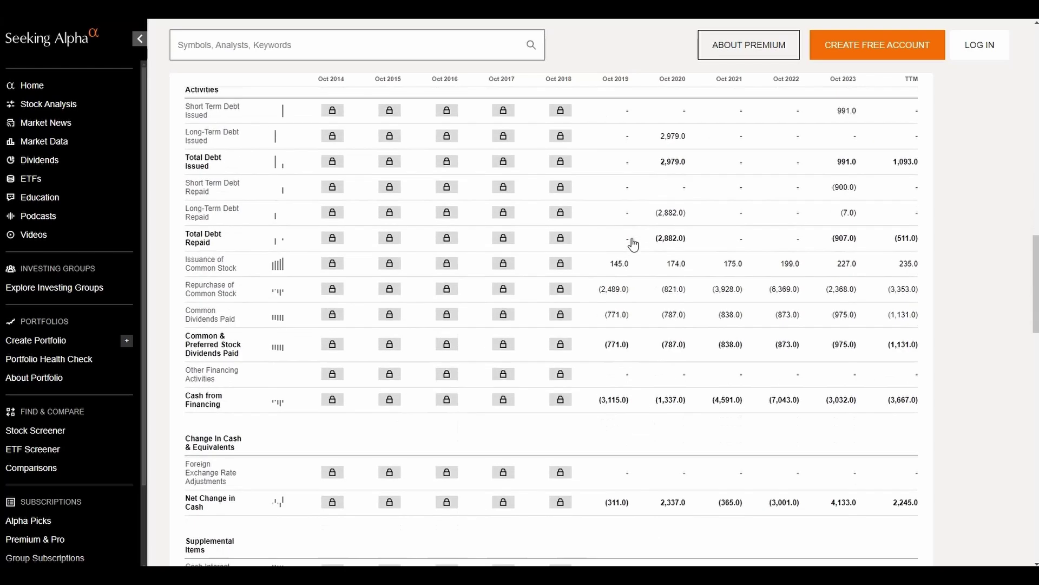
scroll(633, 244, down, 6)
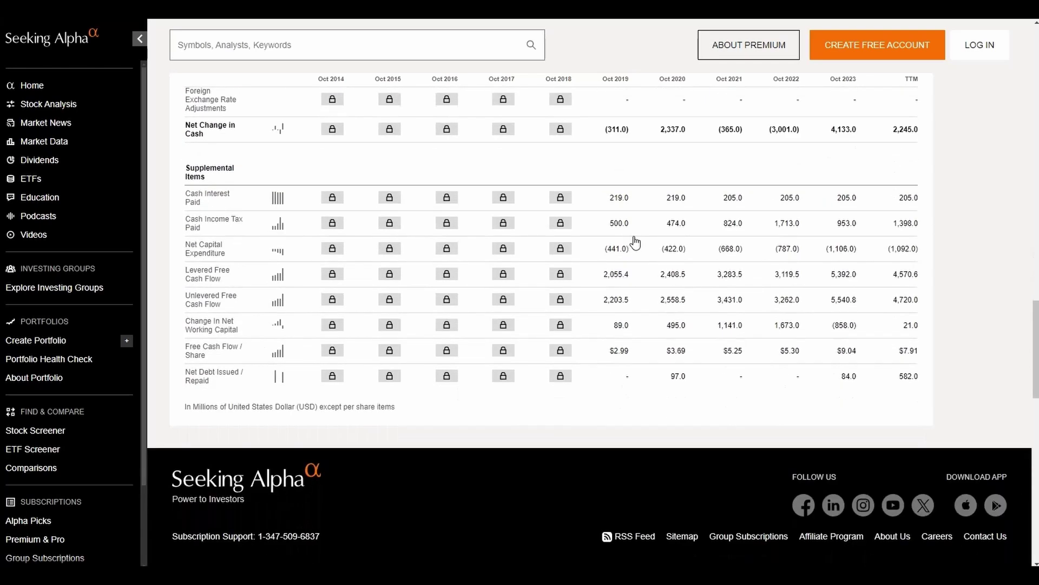
Open AMAT's dividend history with its consecutive years of dividend growth and payments
scroll(637, 243, up, 15)
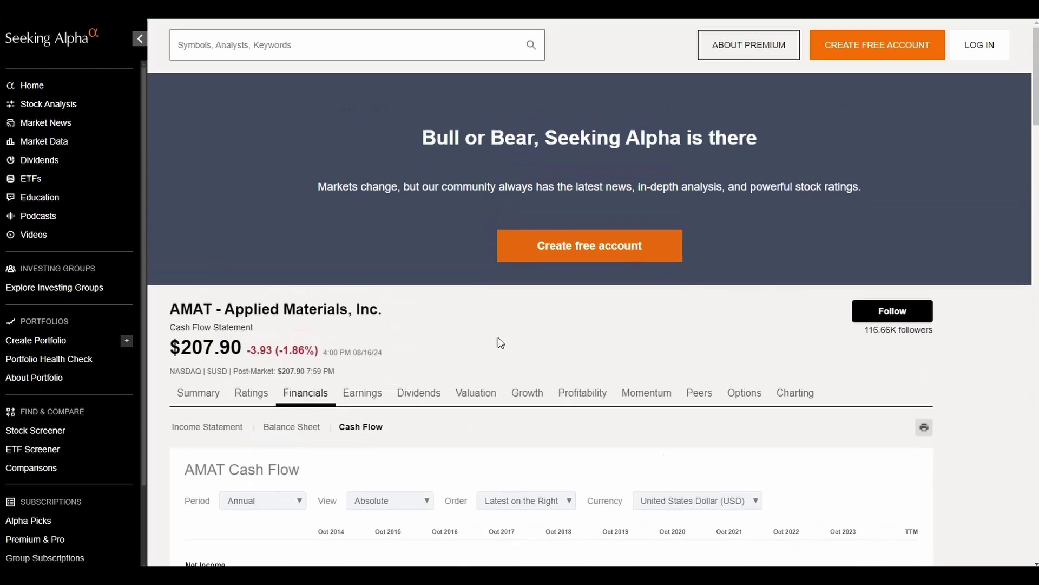
scroll(501, 343, down, 2)
scroll(429, 279, down, 3)
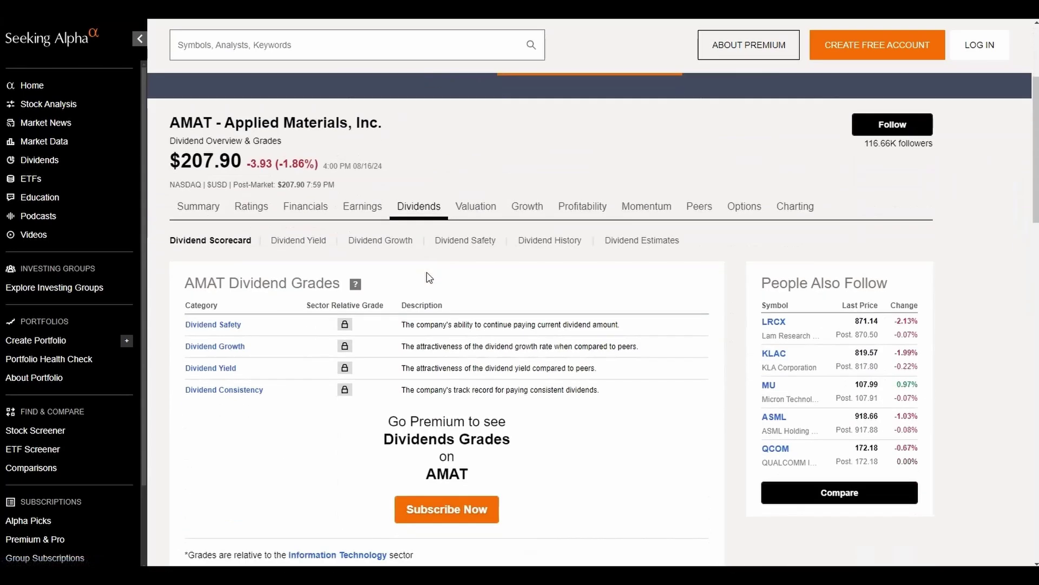
click(550, 242)
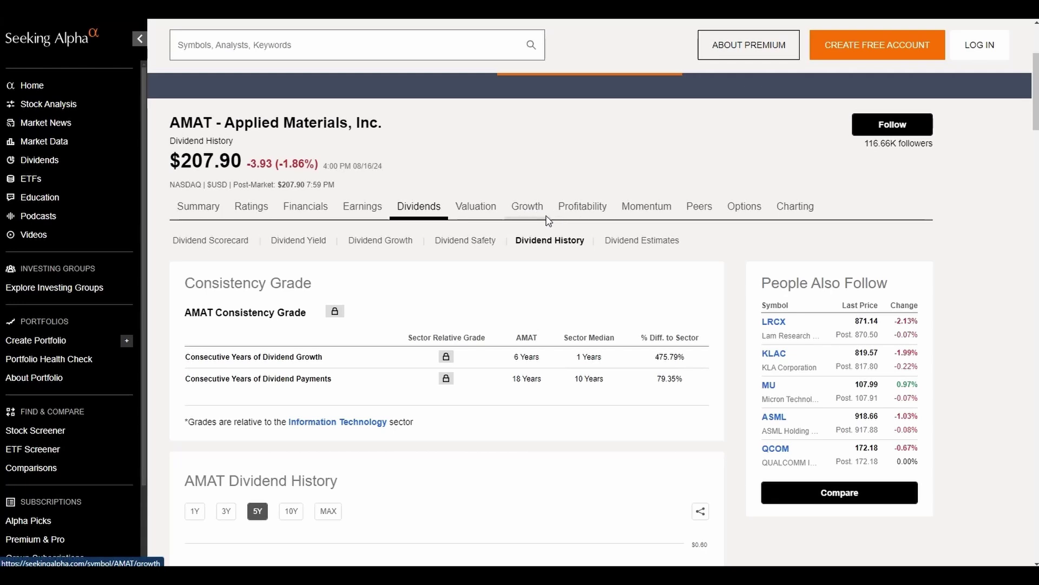
Open AMAT's key stats comparison with its peers and review the similar companies
click(699, 206)
scroll(595, 276, down, 3)
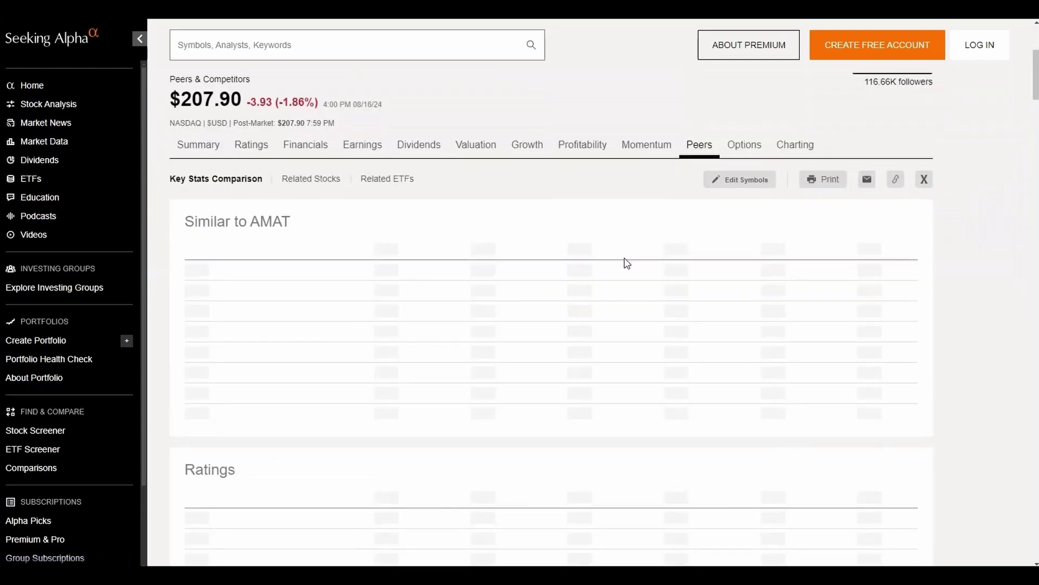
scroll(686, 185, down, 3)
scroll(522, 271, up, 5)
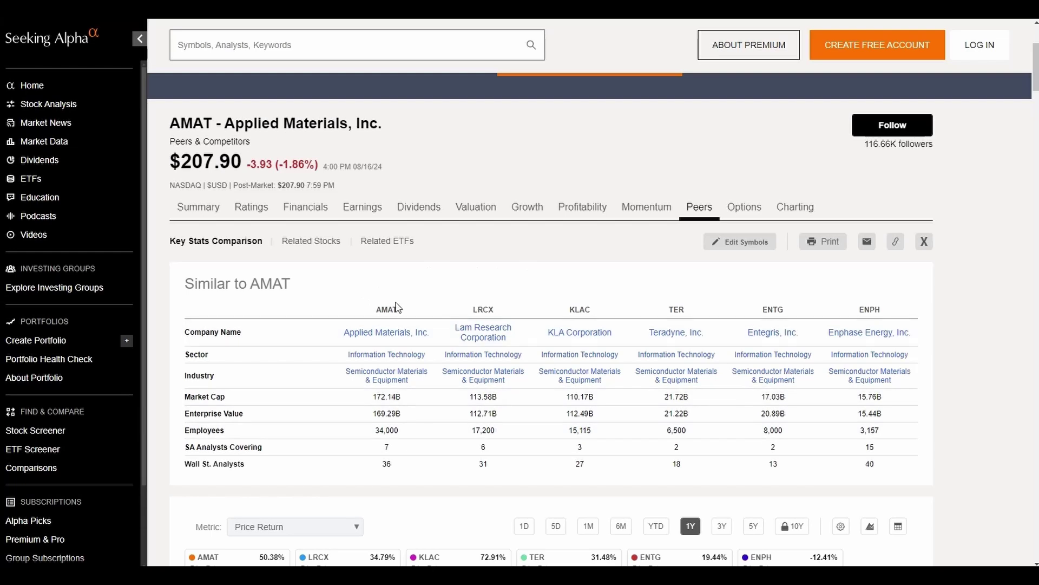
Set the peer comparison chart to the Total Return metric over a 5Y period
scroll(518, 293, down, 5)
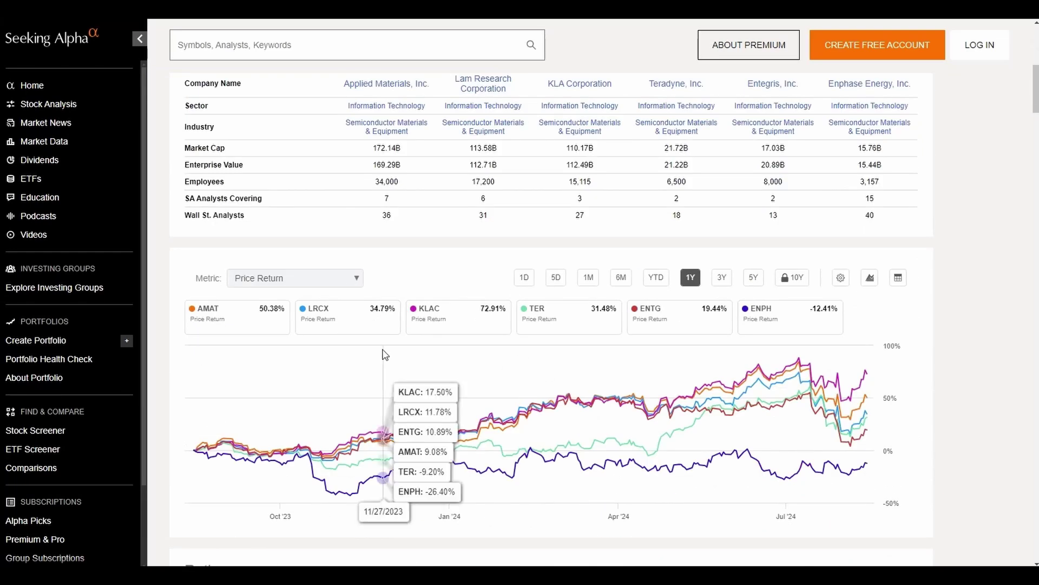
click(355, 280)
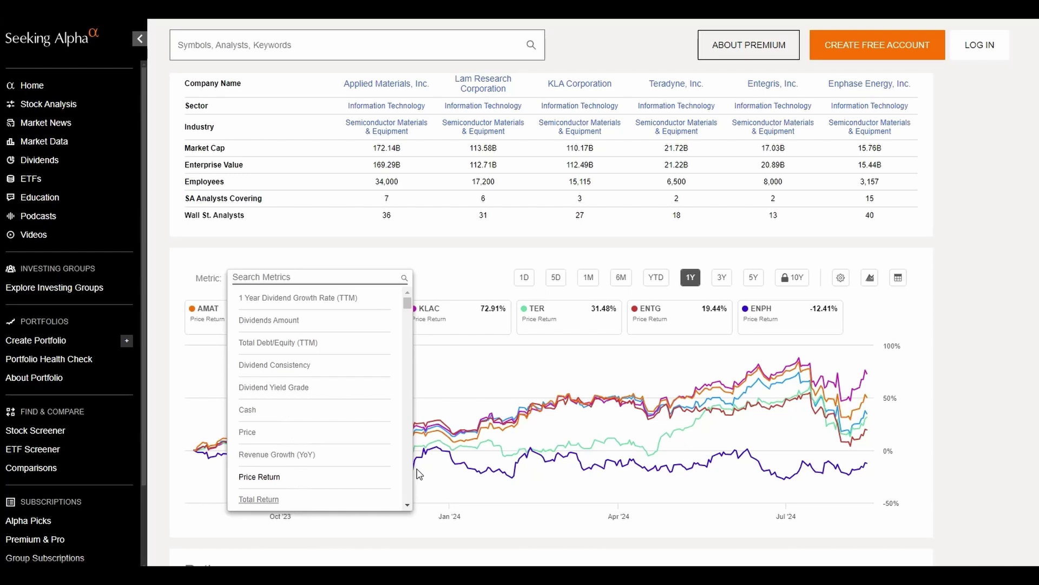
click(760, 282)
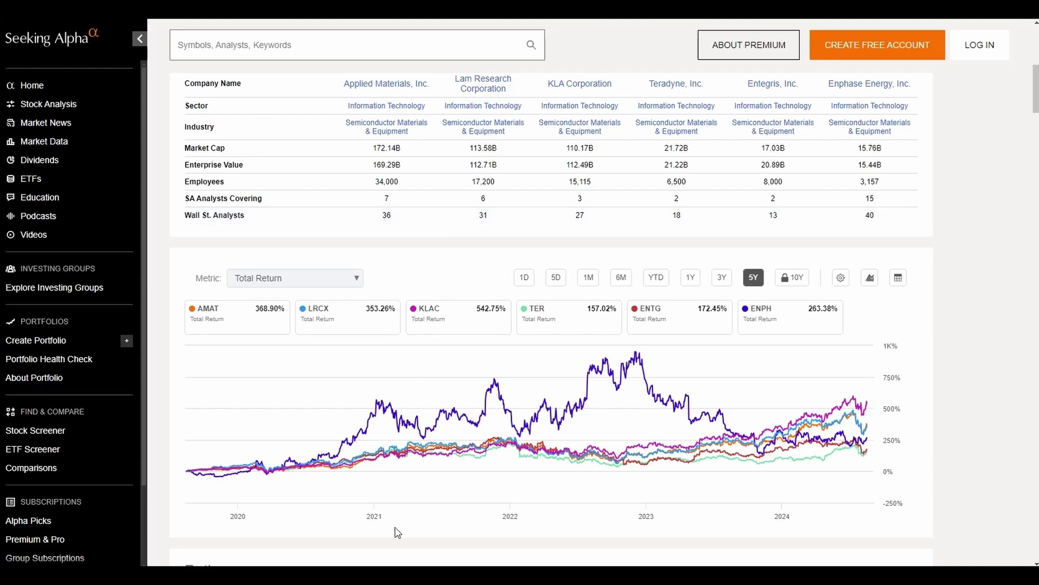
Switch to AMAT's GuruFocus summary, dismiss the sign-up prompt and review operating revenue by business segment and geographic region
mouse_move(398, 563)
click(436, 543)
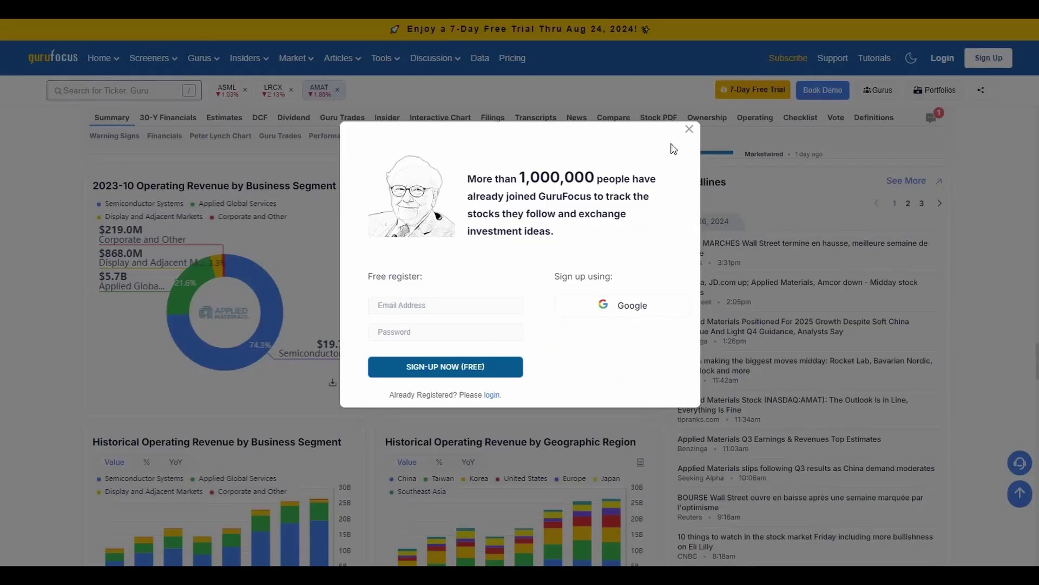
click(693, 131)
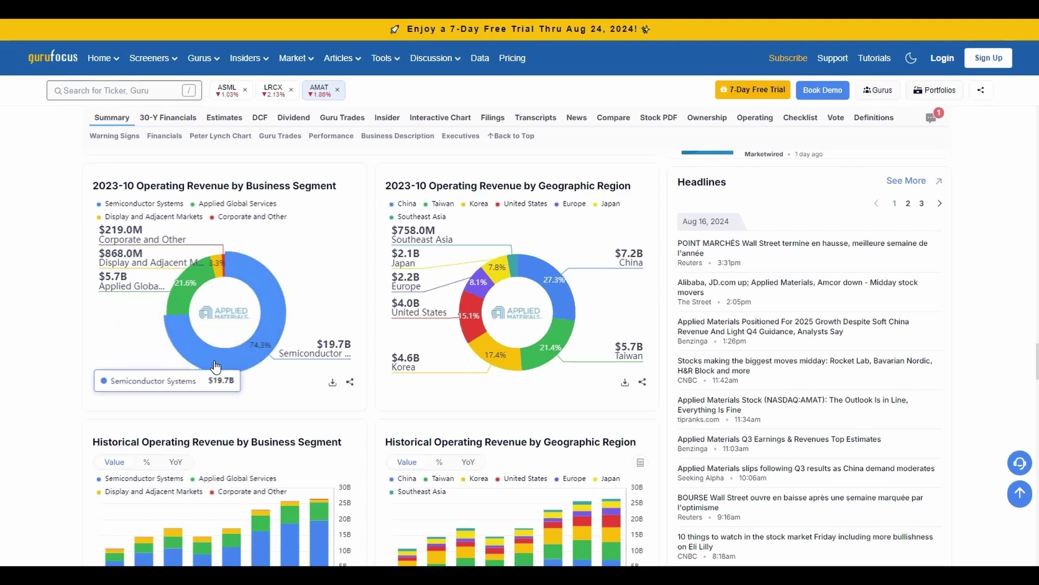
scroll(275, 314, down, 2)
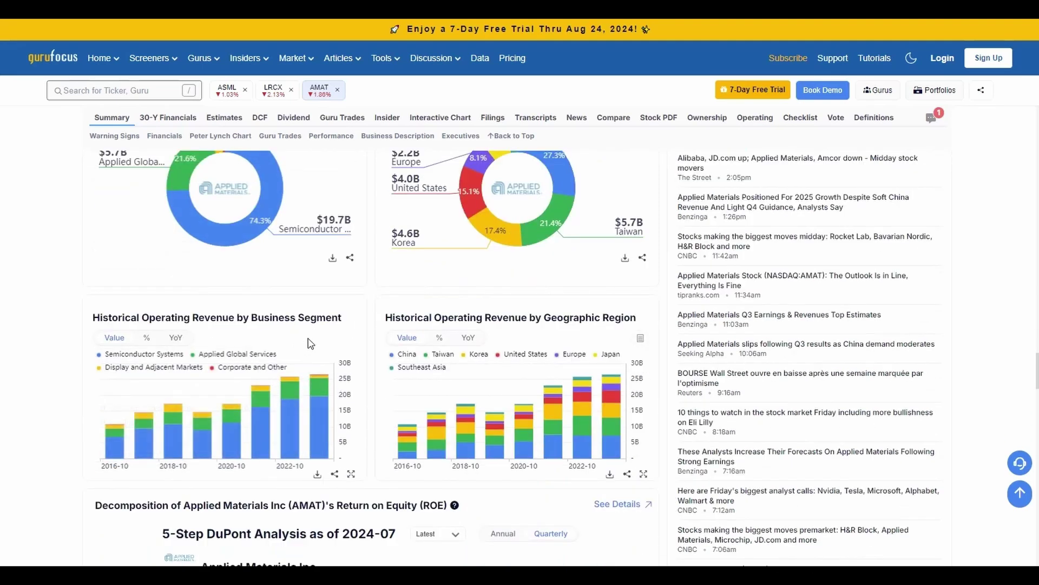
scroll(311, 344, up, 2)
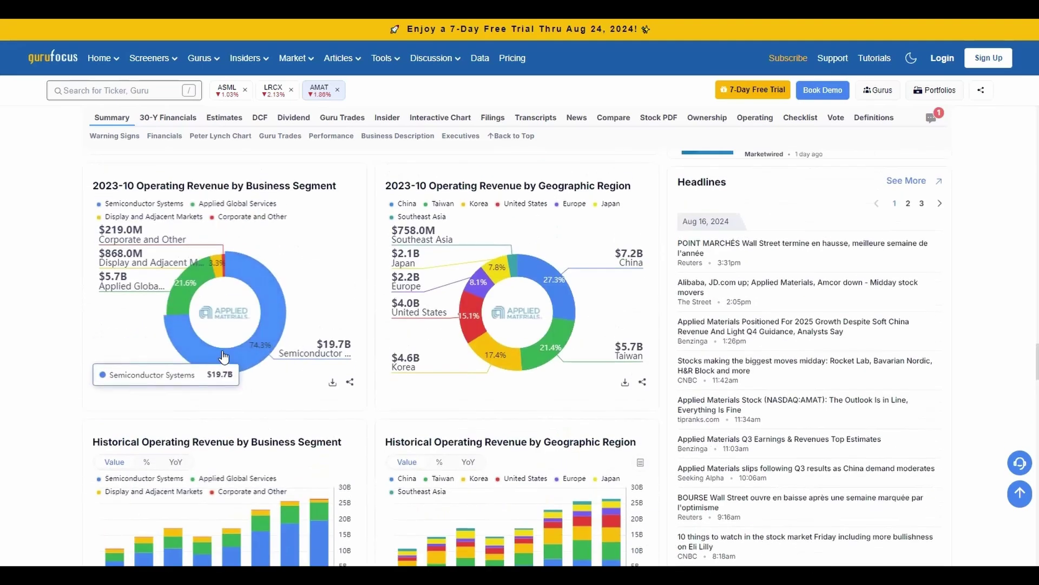
Review AMAT's financial charts on GuruFocus, including cash flow, ROIC versus WACC, share buybacks and stockholders' equity
scroll(287, 351, up, 10)
scroll(288, 350, up, 15)
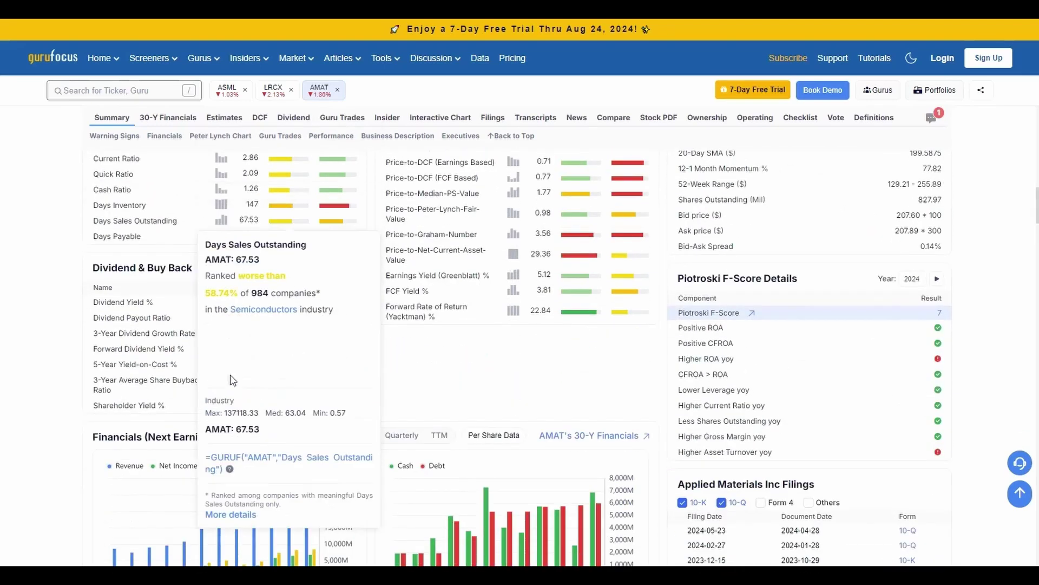
scroll(254, 453, down, 4)
scroll(254, 453, down, 4)
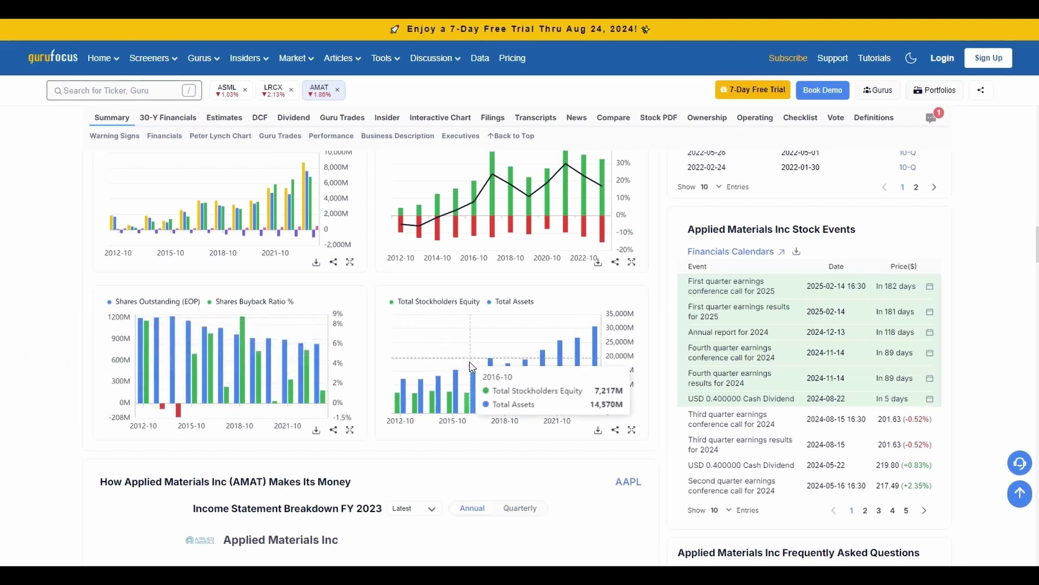
Dismiss the sign-up prompt and examine AMAT's Financial Strength and Profitability Rank metrics, including ROA
scroll(524, 406, up, 8)
scroll(539, 387, up, 15)
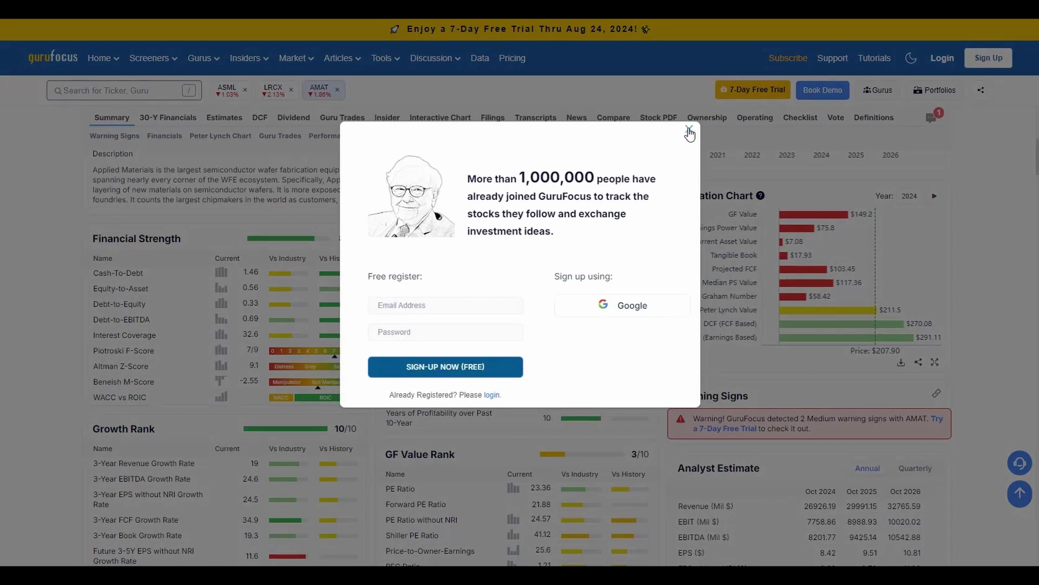
click(689, 132)
mouse_move(317, 400)
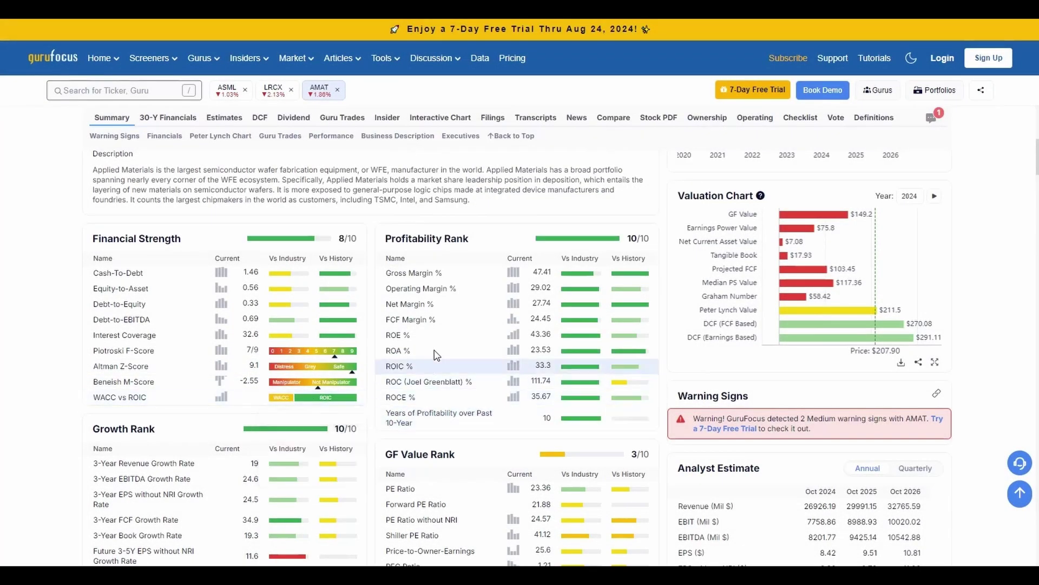
mouse_move(548, 348)
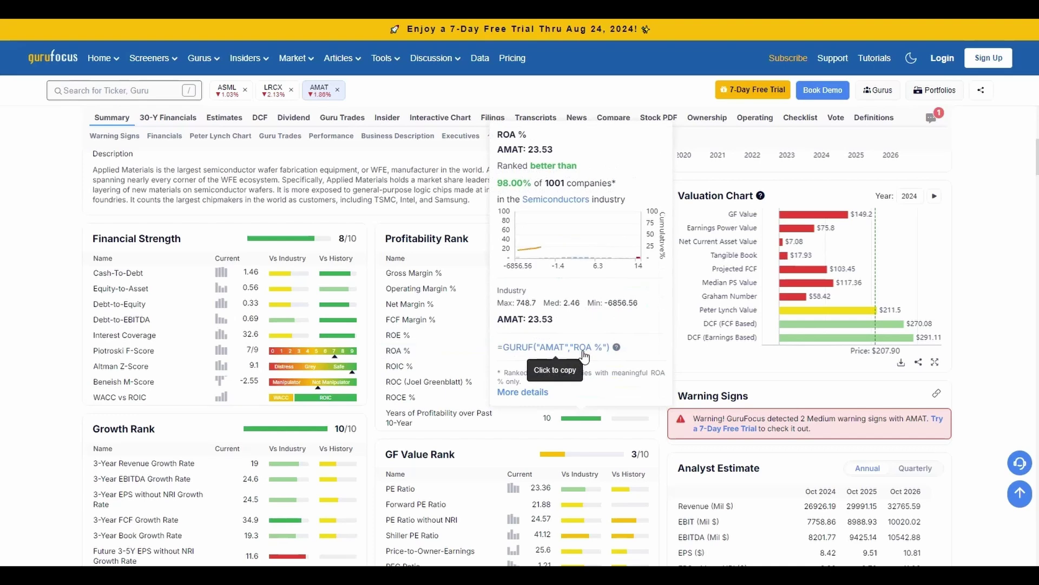
mouse_move(553, 225)
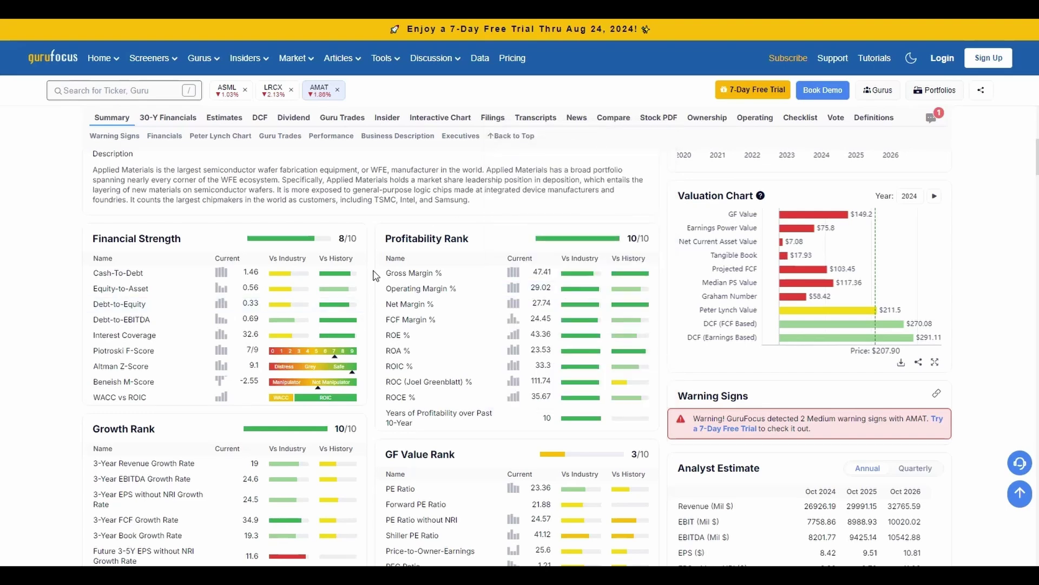
Open the LRCX summary and review Lam Research's operating revenue by business segment and geographic region
scroll(373, 276, up, 7)
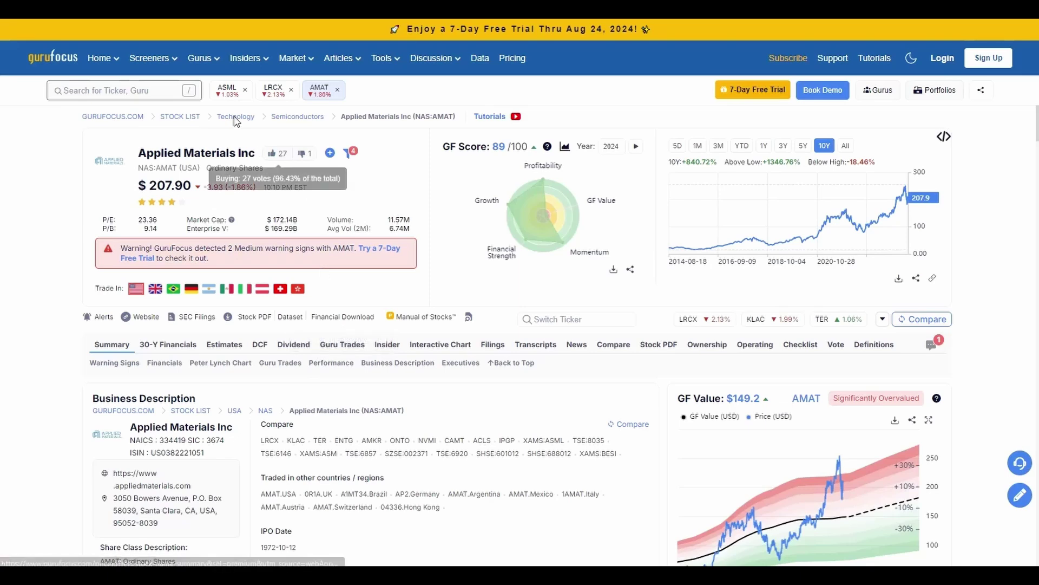
click(277, 99)
scroll(375, 278, down, 15)
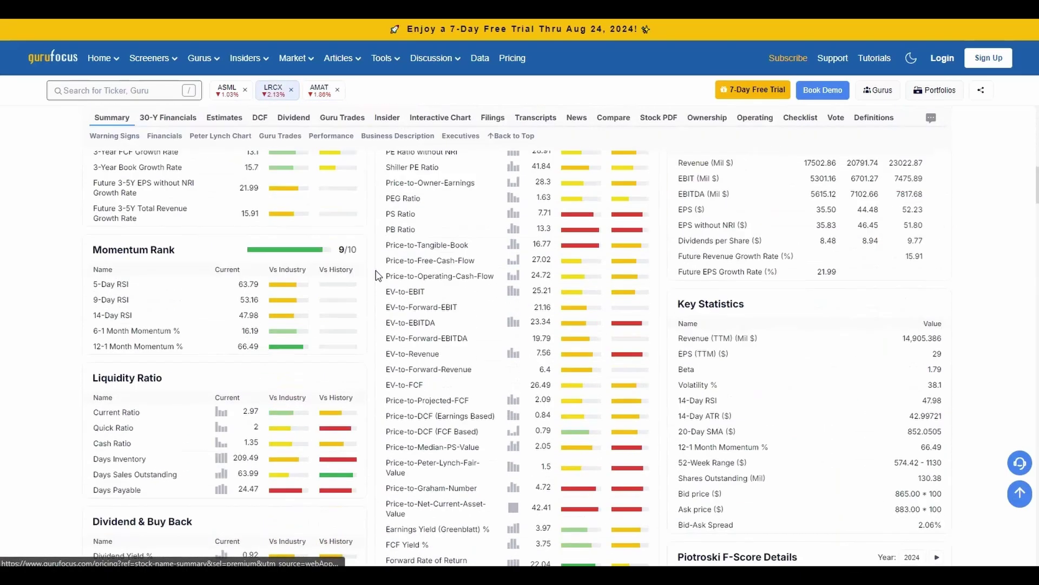
scroll(376, 277, down, 20)
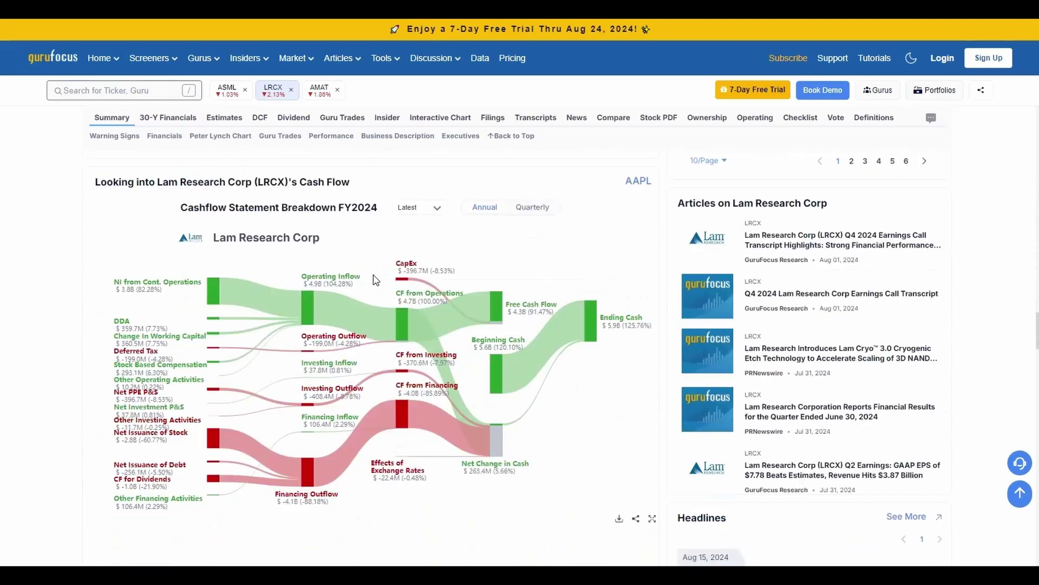
scroll(377, 278, up, 2)
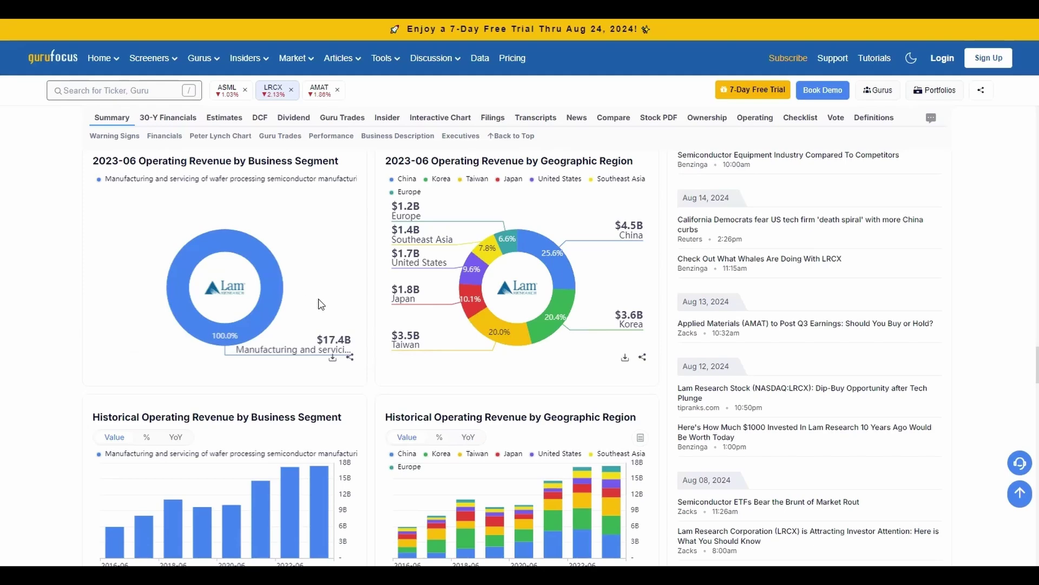
Examine Lam Research's Financial Strength and Profitability Rank metrics against its industry and history
scroll(320, 304, up, 12)
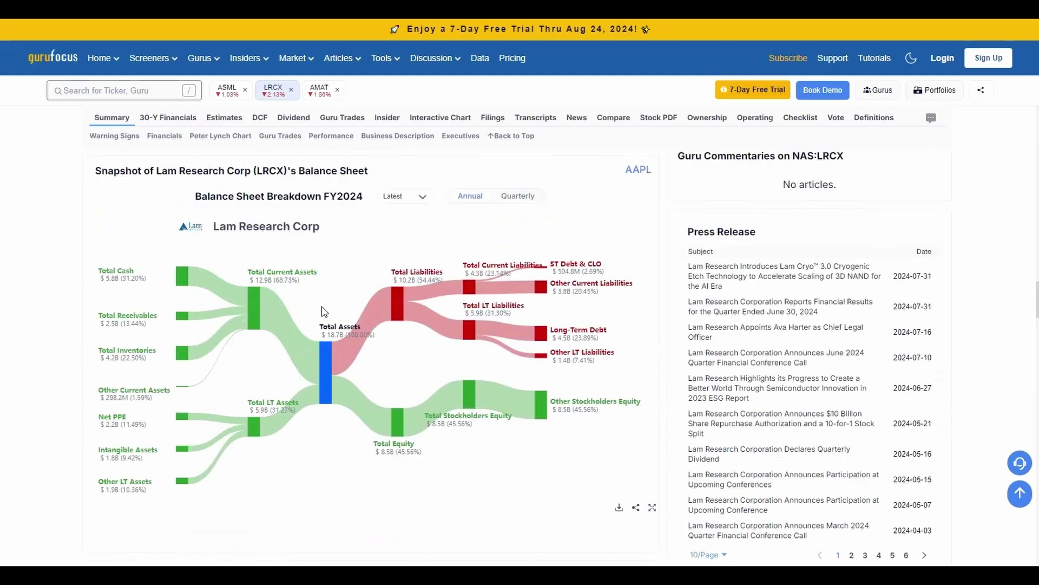
scroll(324, 311, up, 15)
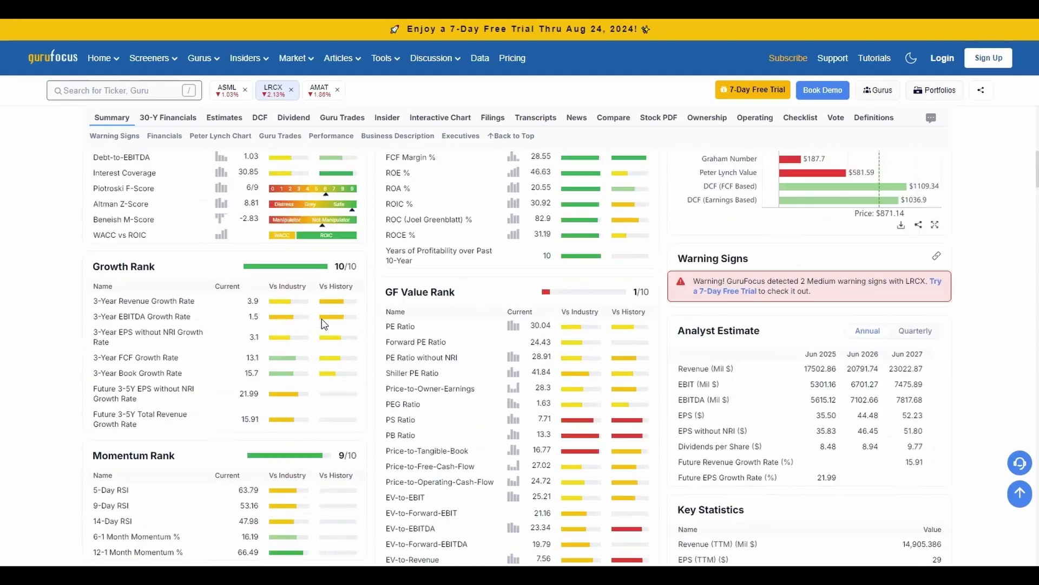
scroll(322, 320, up, 5)
scroll(322, 320, down, 1)
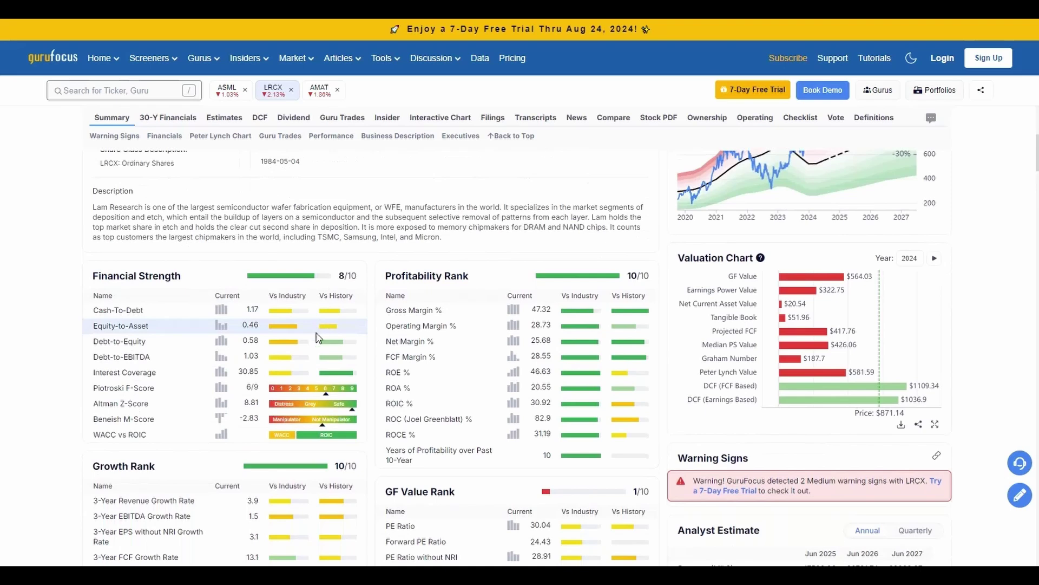
mouse_move(316, 332)
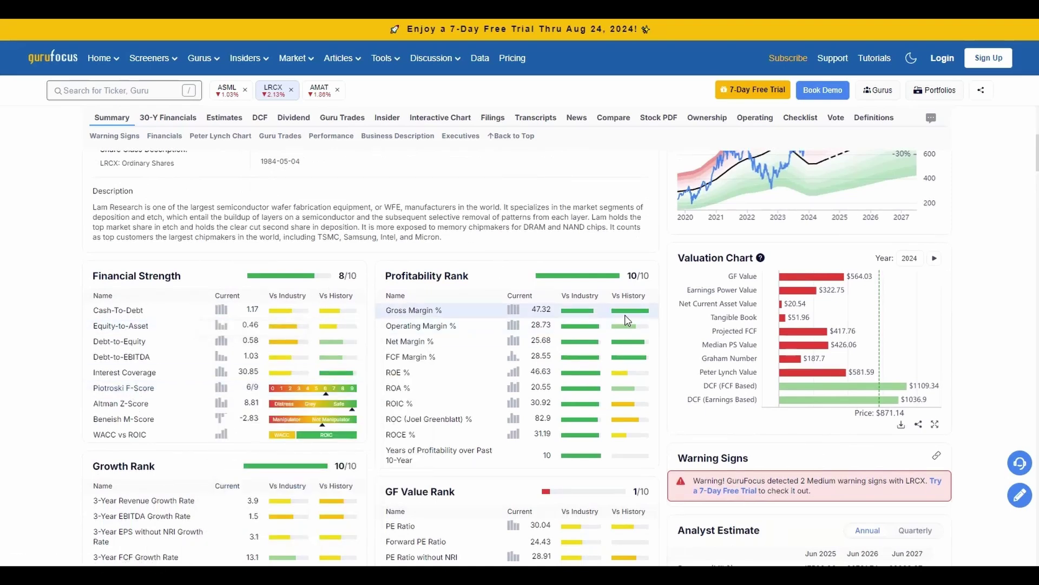
Return to the AMAT summary, dismiss the sign-up prompt and review its GF Score and overview
scroll(329, 153, up, 5)
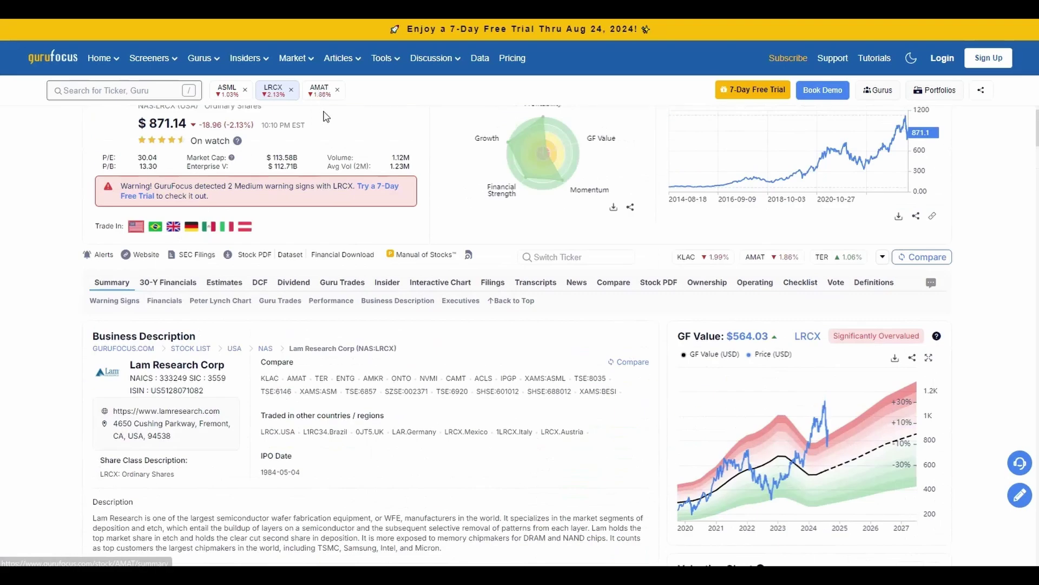
scroll(324, 119, up, 1)
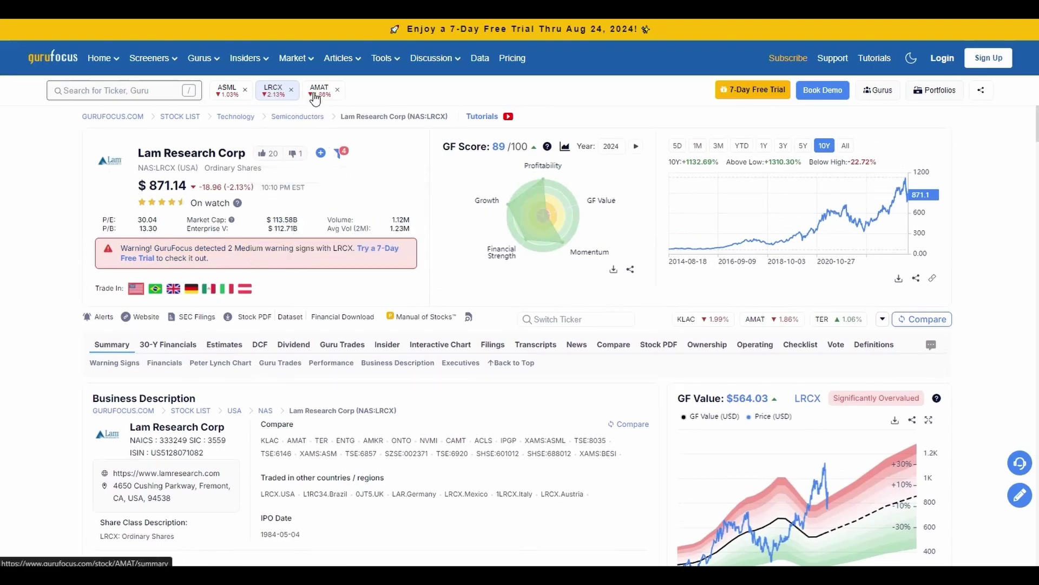
click(315, 99)
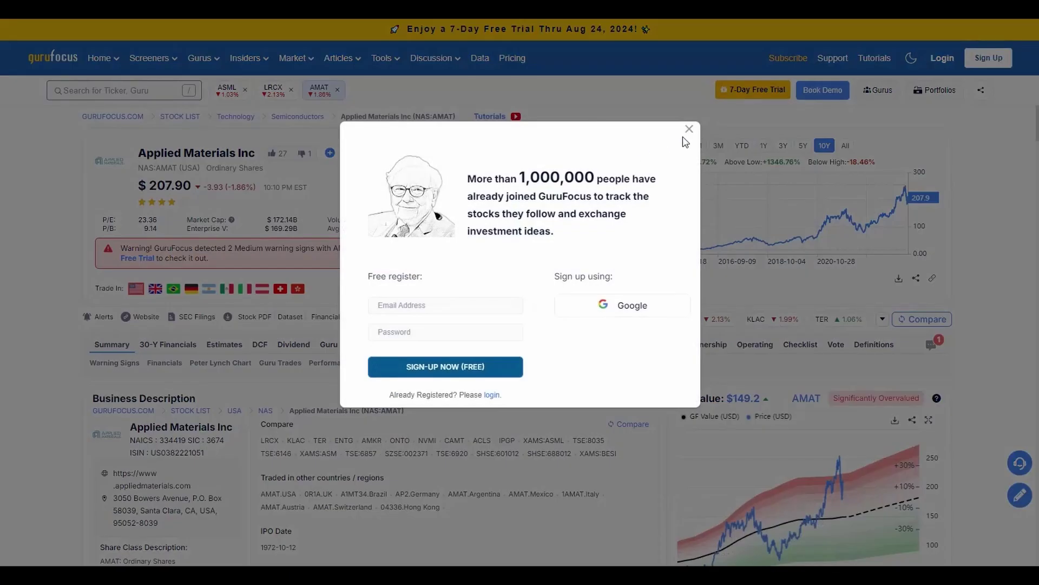
click(689, 129)
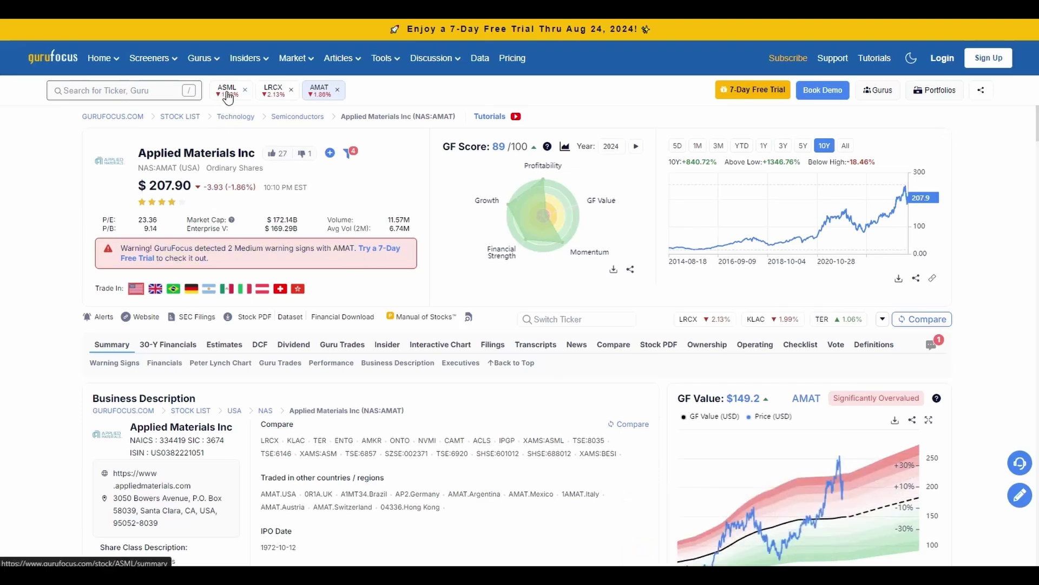
Open the ASML summary and review its GF Score, business description and GF Value chart
click(228, 97)
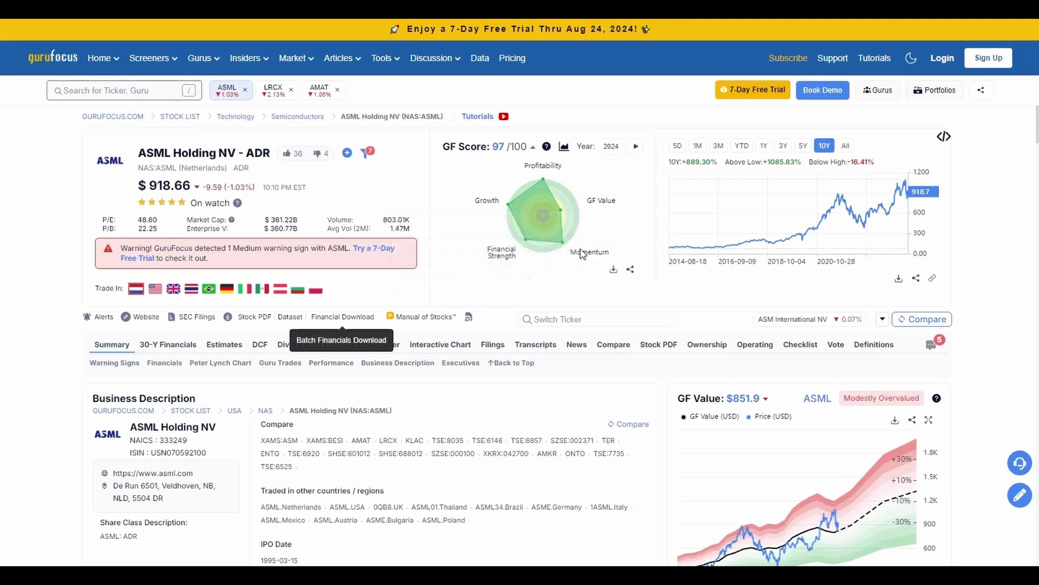
scroll(636, 382, down, 2)
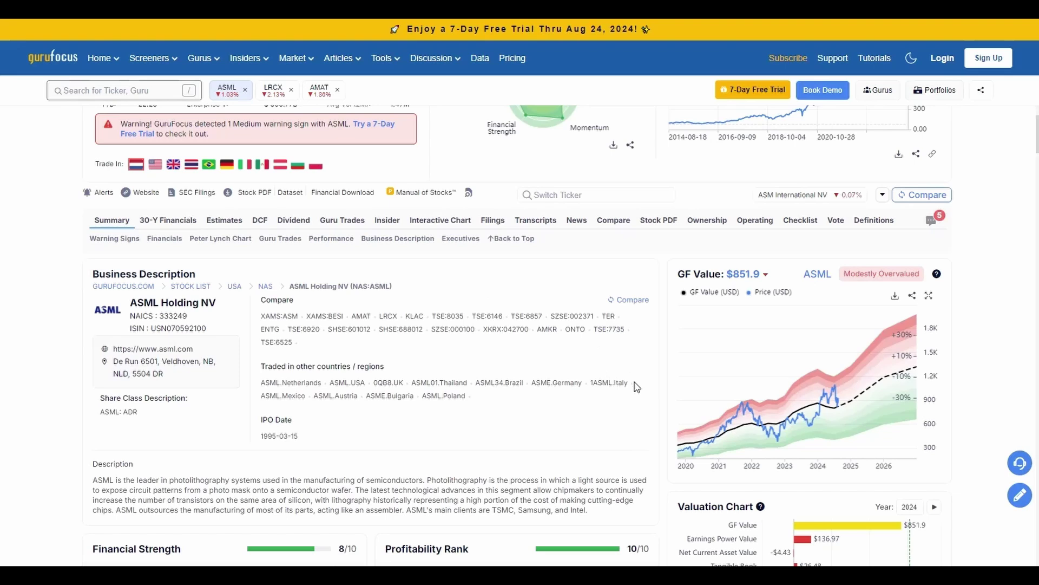
scroll(637, 385, up, 2)
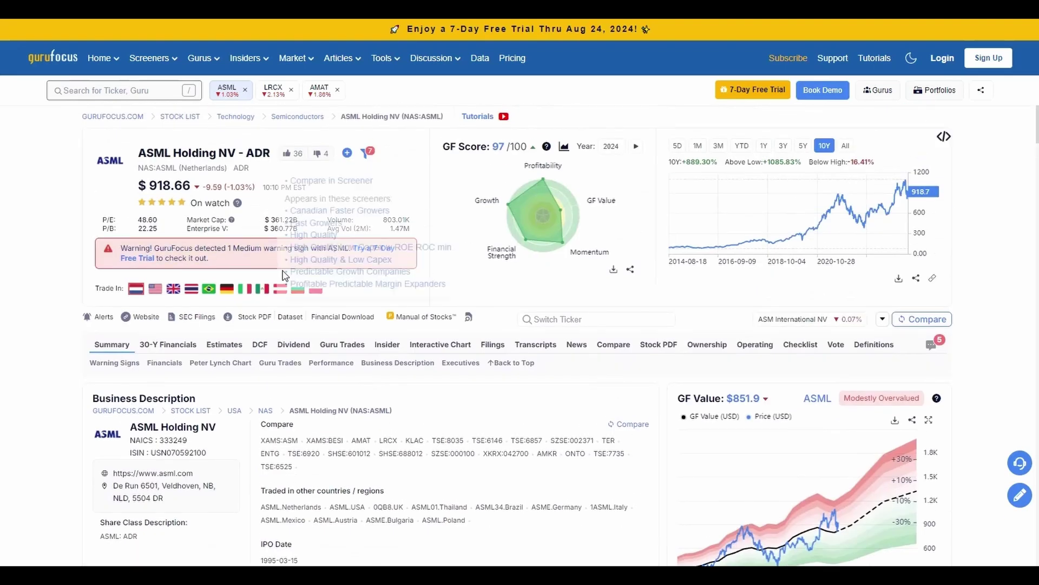
scroll(539, 395, down, 4)
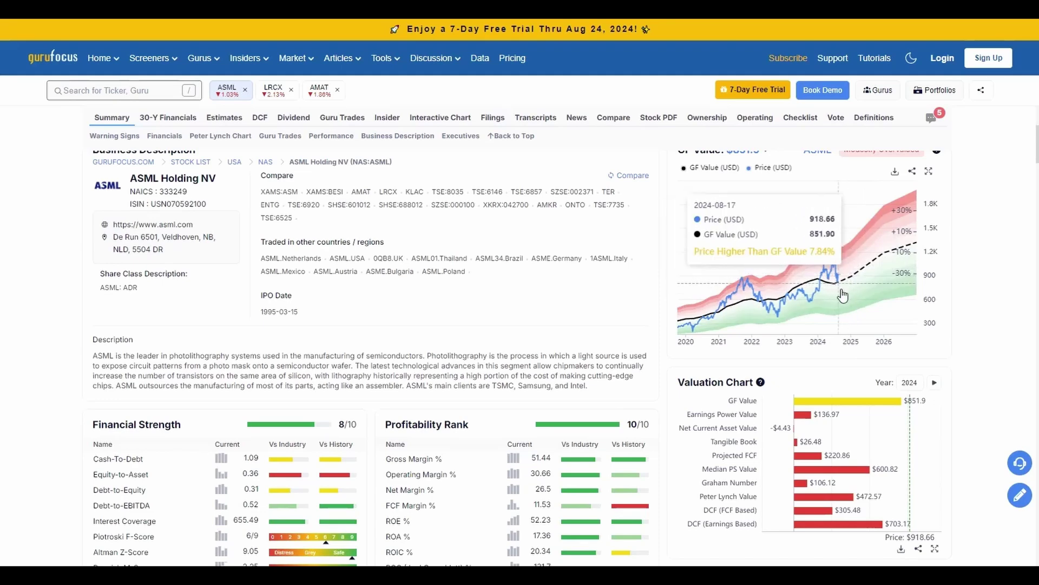
scroll(785, 303, up, 2)
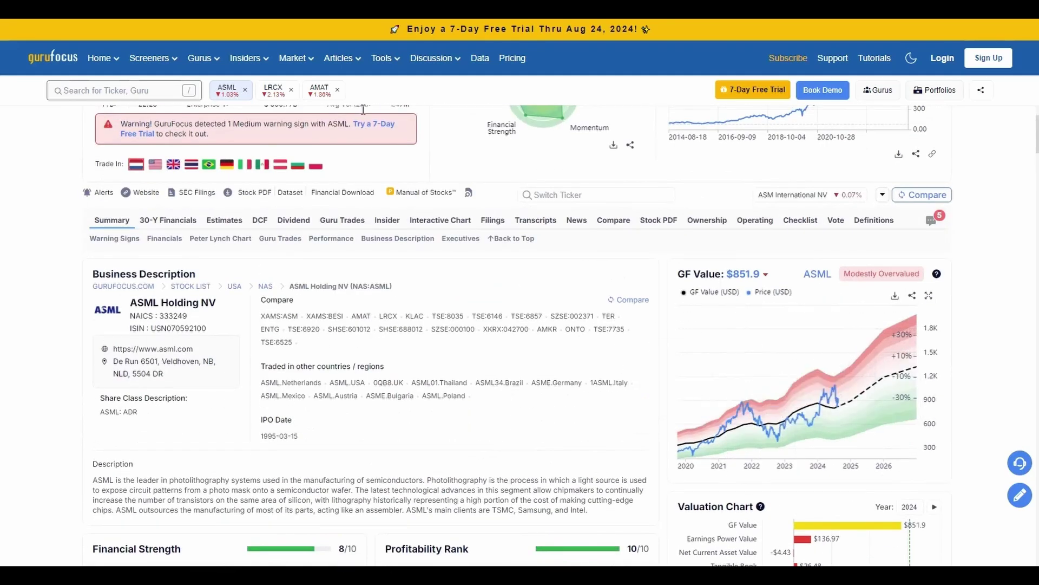
Review ASML's rank metrics and its historical charts for cash flow, ROIC, shares outstanding and equity
scroll(417, 273, down, 8)
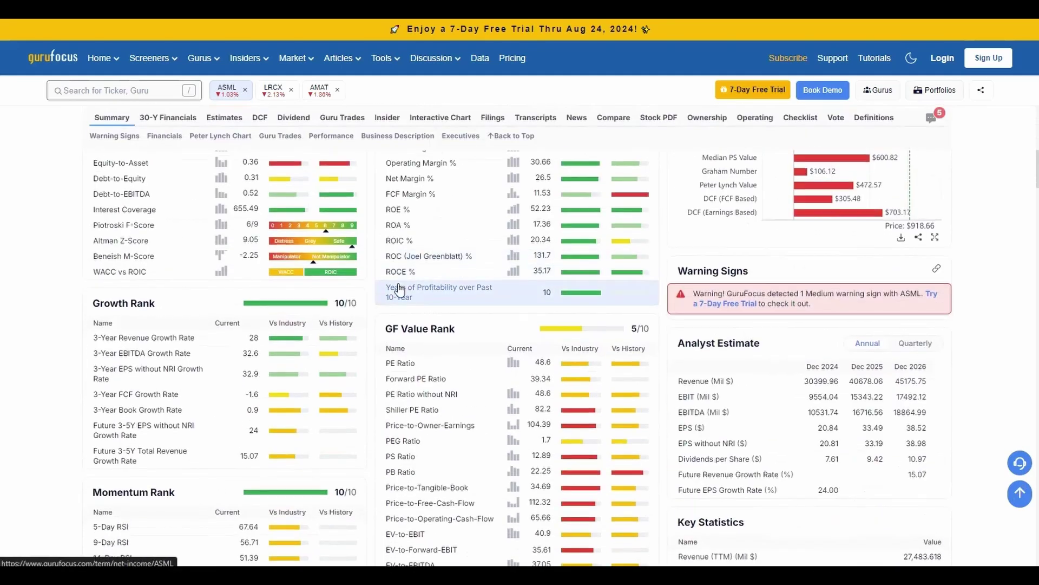
scroll(404, 279, down, 20)
scroll(404, 279, up, 12)
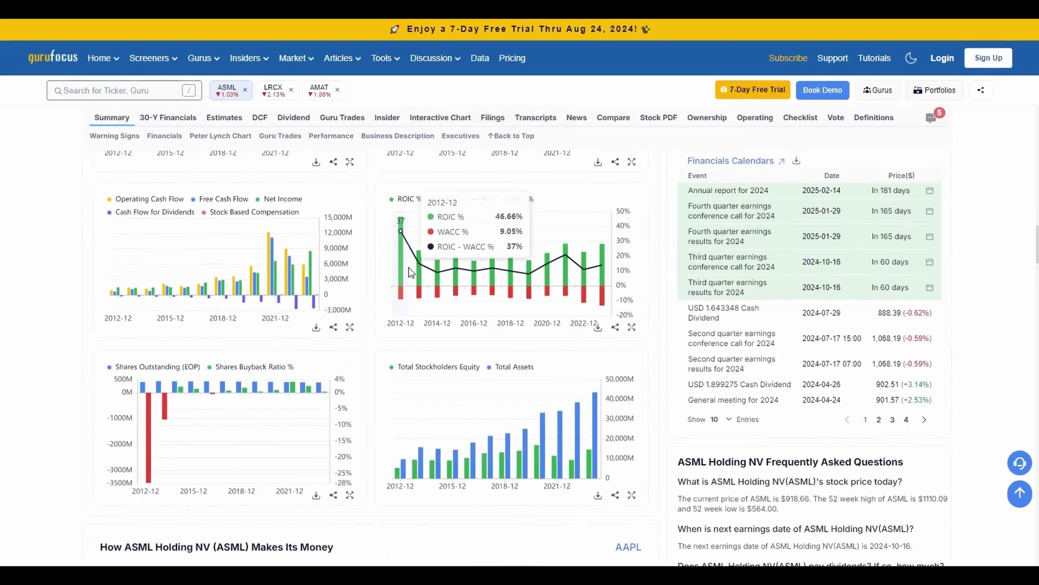
Switch to FRED's Producer Price Index chart for semiconductor manufacturing and narrow its date range to the most recent years
click(327, 520)
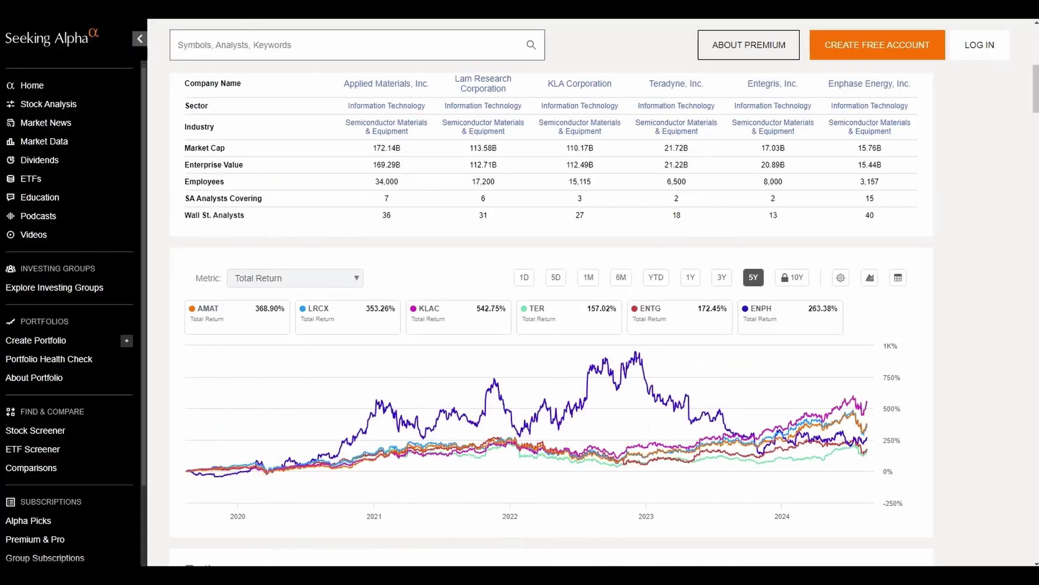
click(520, 11)
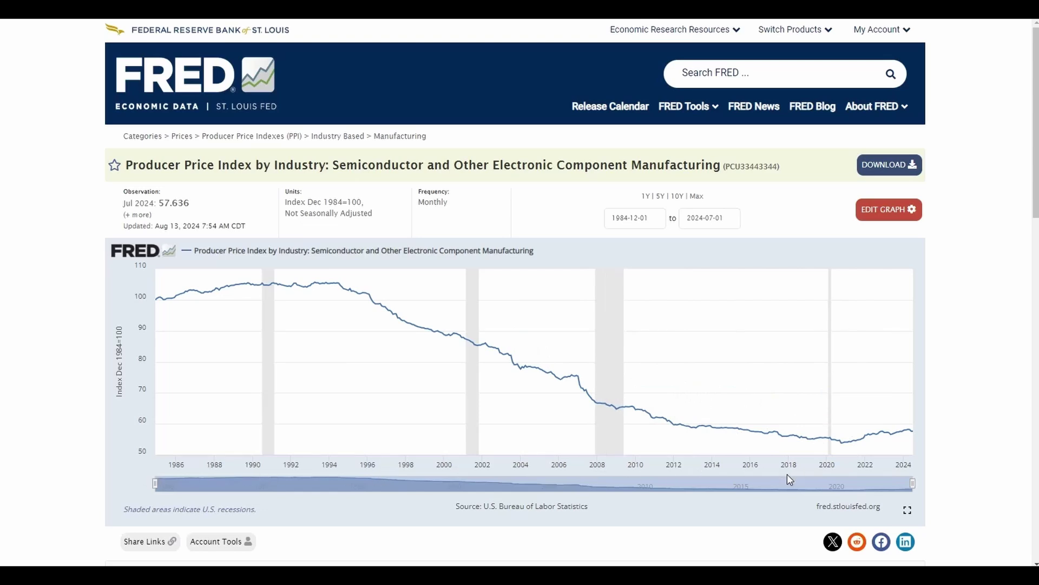
drag(154, 484, 793, 476)
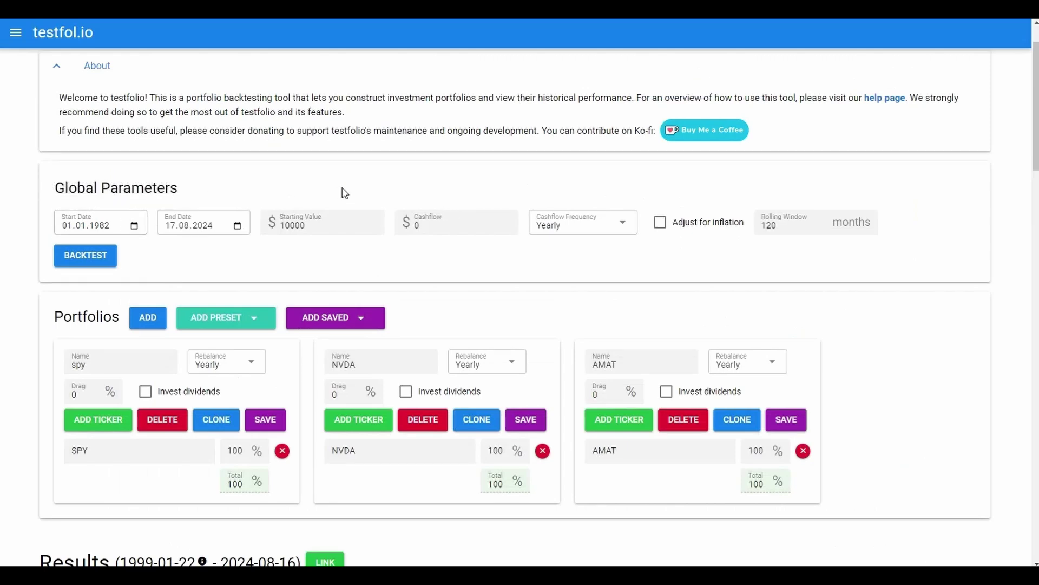
Review the testfol.io backtest's global parameters and its SPY, NVDA and AMAT portfolios
scroll(345, 192, down, 2)
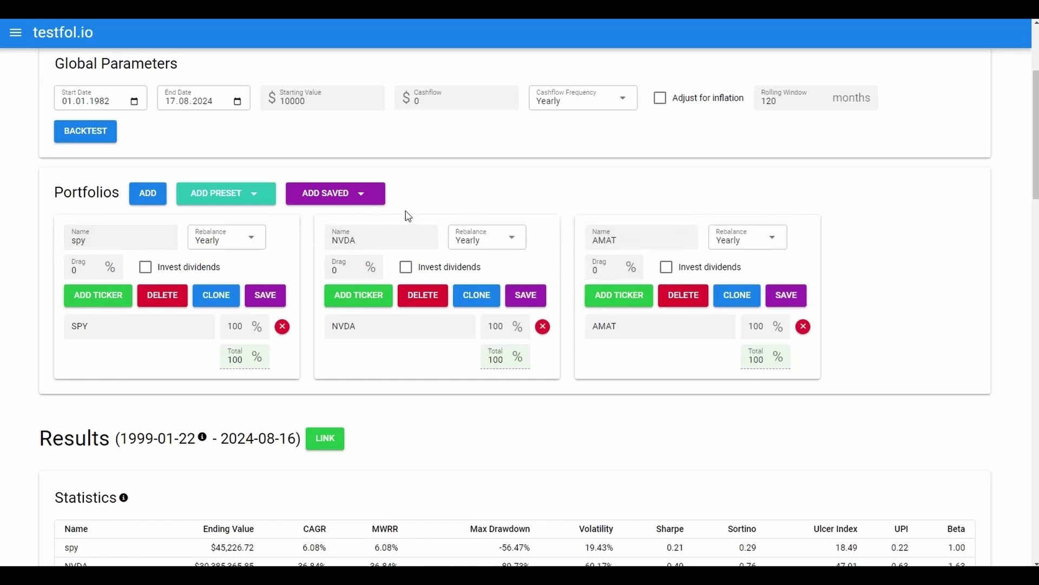
scroll(347, 233, up, 3)
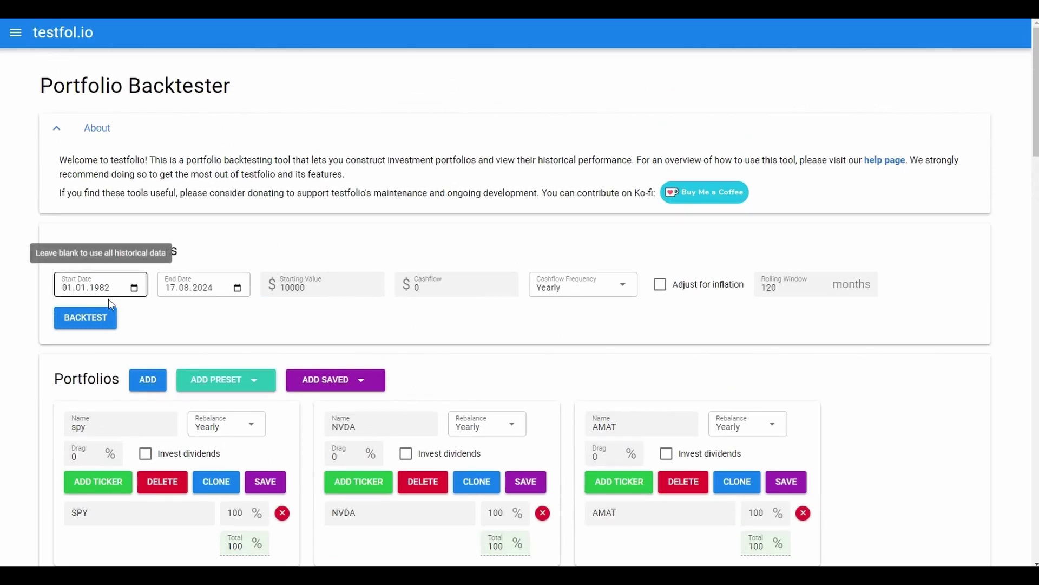
scroll(207, 327, down, 5)
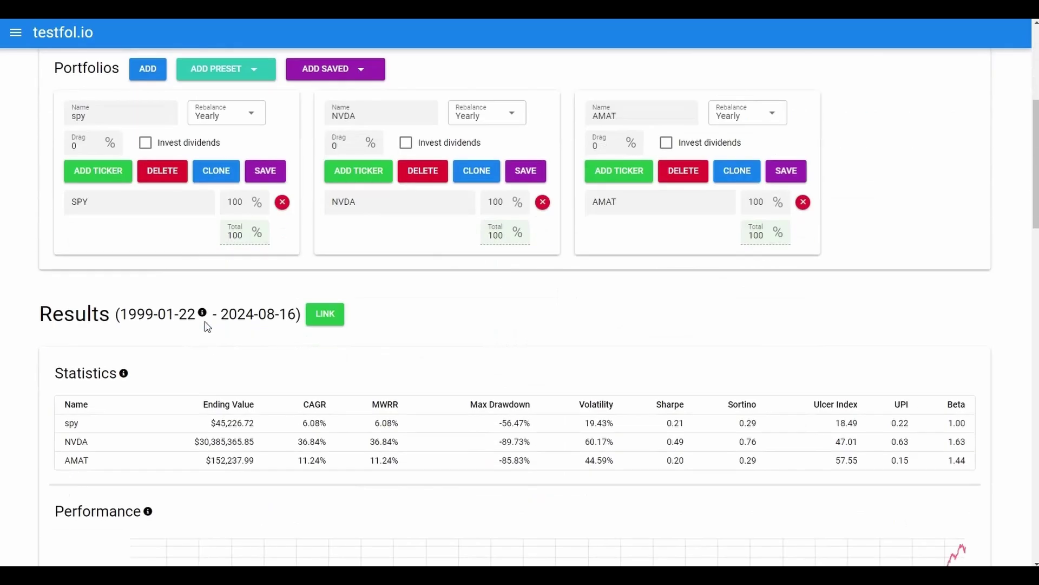
Compare the ending values, CAGR and maximum drawdowns of SPY, NVDA and AMAT alongside their performance chart
scroll(287, 294, down, 3)
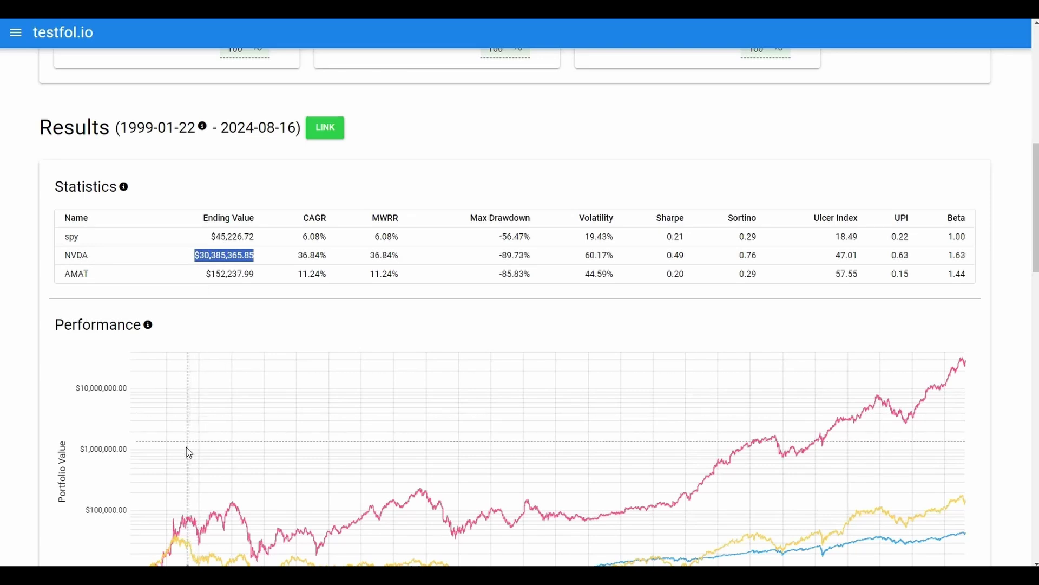
scroll(318, 464, down, 2)
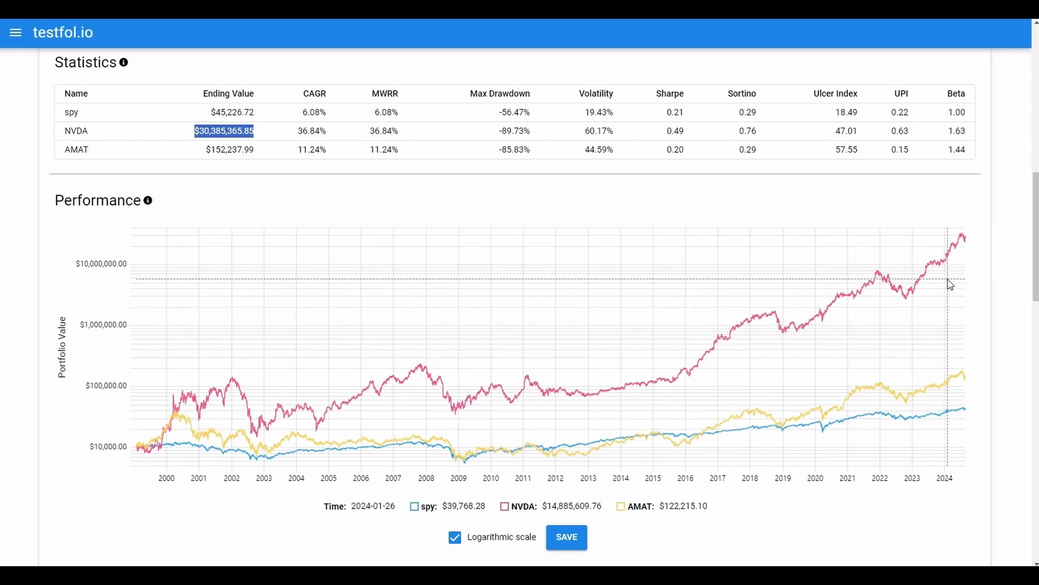
scroll(436, 313, up, 3)
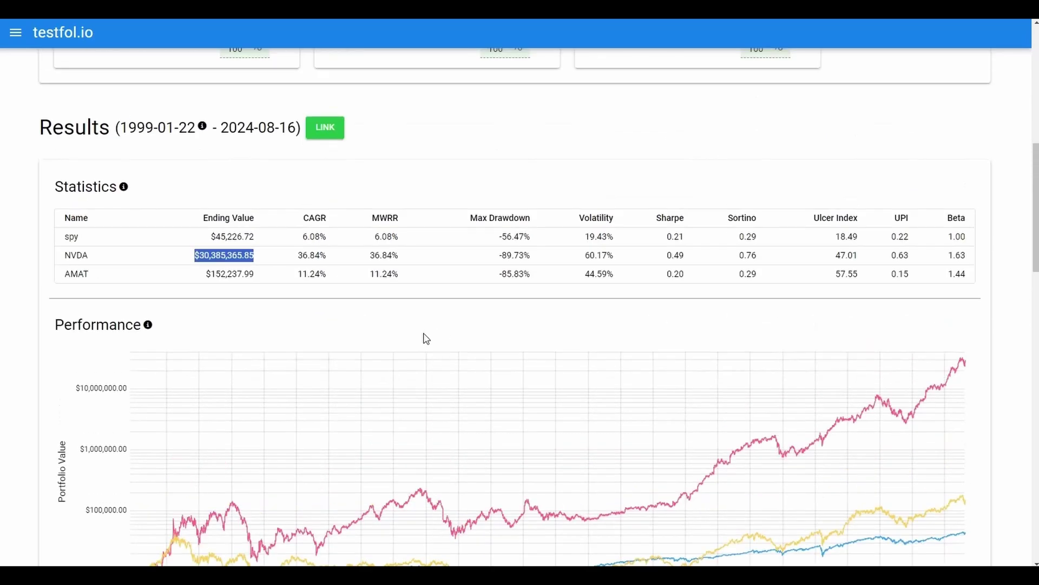
scroll(415, 310, down, 3)
scroll(415, 311, up, 1)
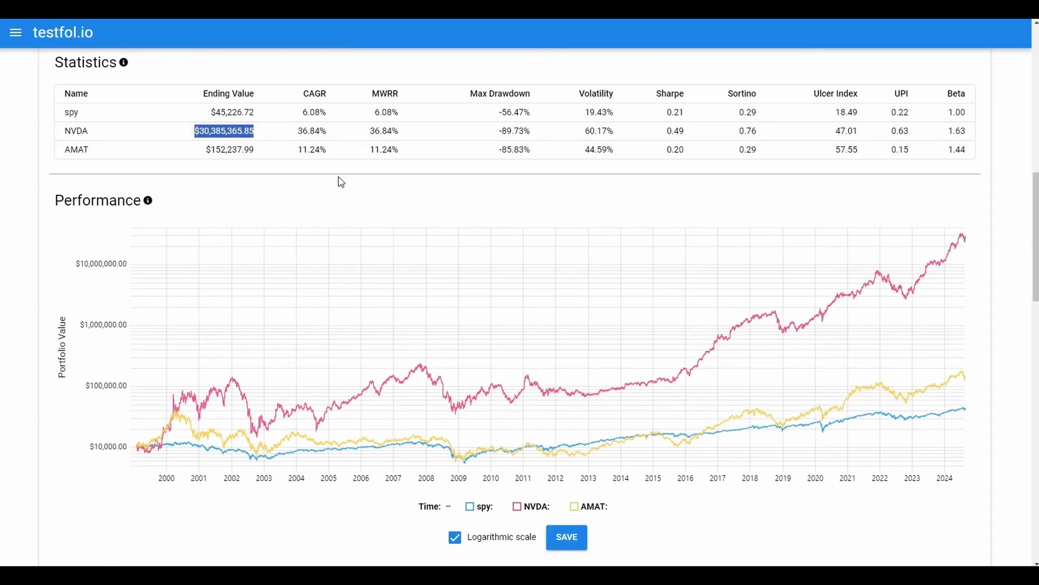
scroll(341, 184, down, 2)
scroll(357, 192, up, 4)
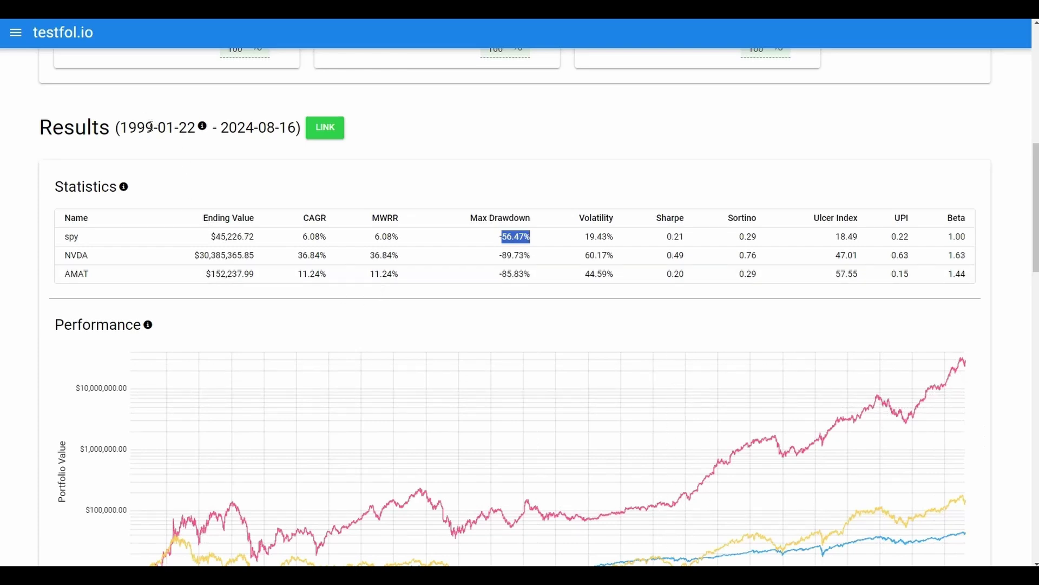
Examine the drawdown chart for SPY, NVDA and AMAT below the performance chart
scroll(412, 265, down, 8)
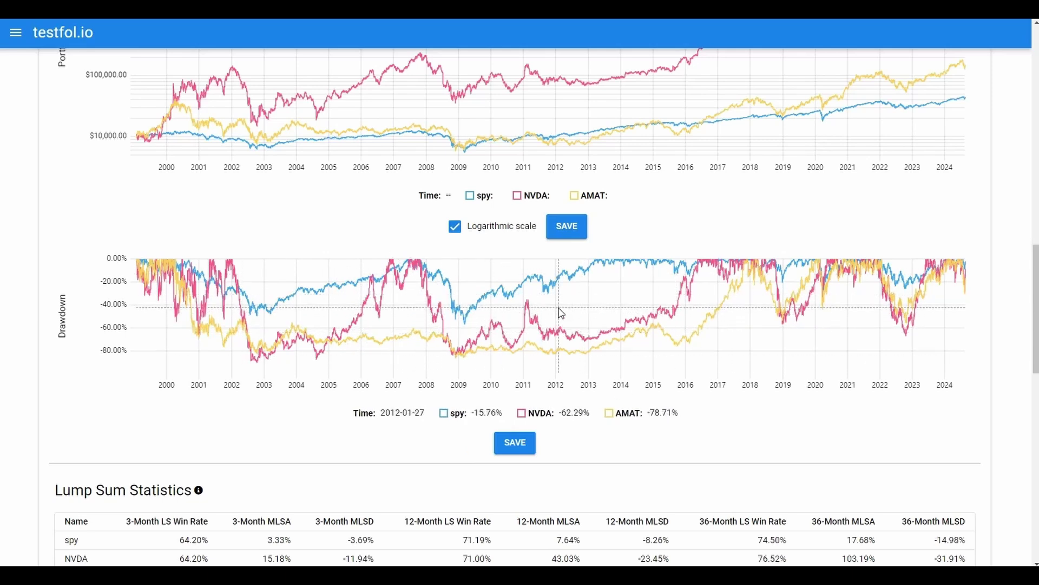
scroll(494, 332, up, 1)
scroll(495, 327, down, 3)
scroll(474, 341, up, 3)
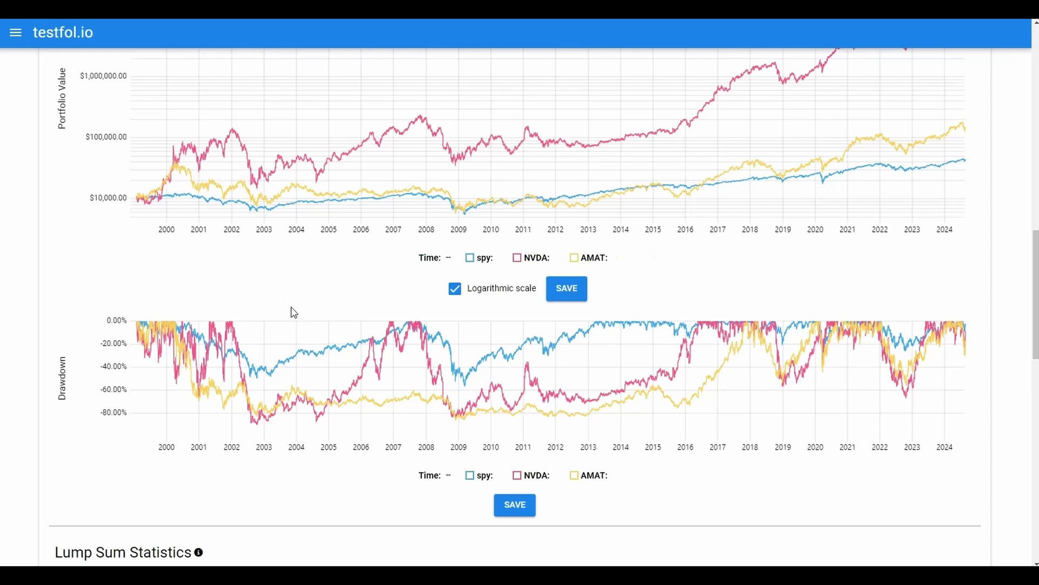
Examine the lump sum statistics and the 120-month rolling CAGR and volatility charts, and return to the portfolio setup
scroll(292, 310, down, 8)
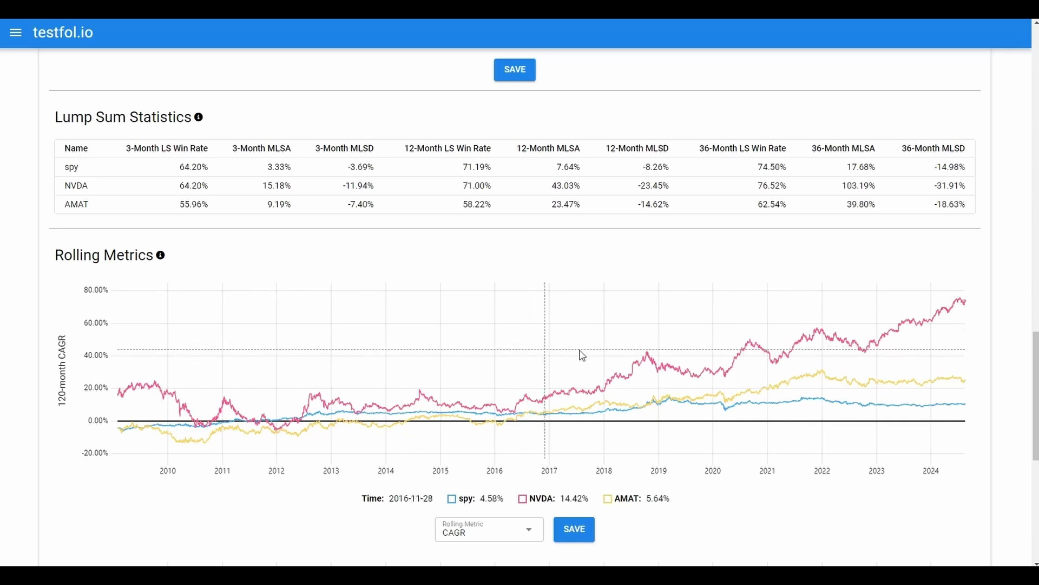
scroll(806, 328, down, 4)
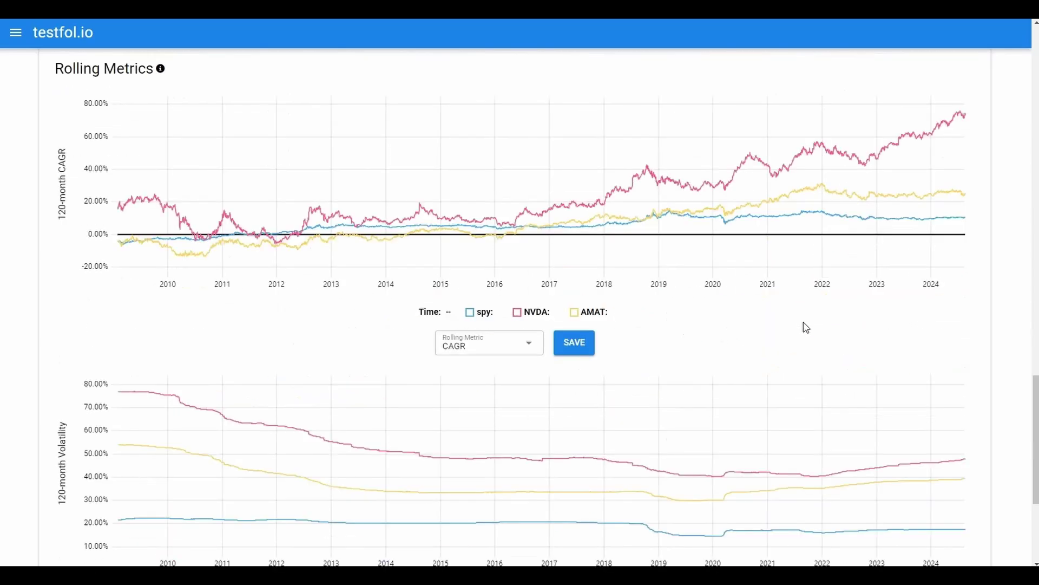
scroll(796, 320, up, 5)
scroll(796, 320, up, 12)
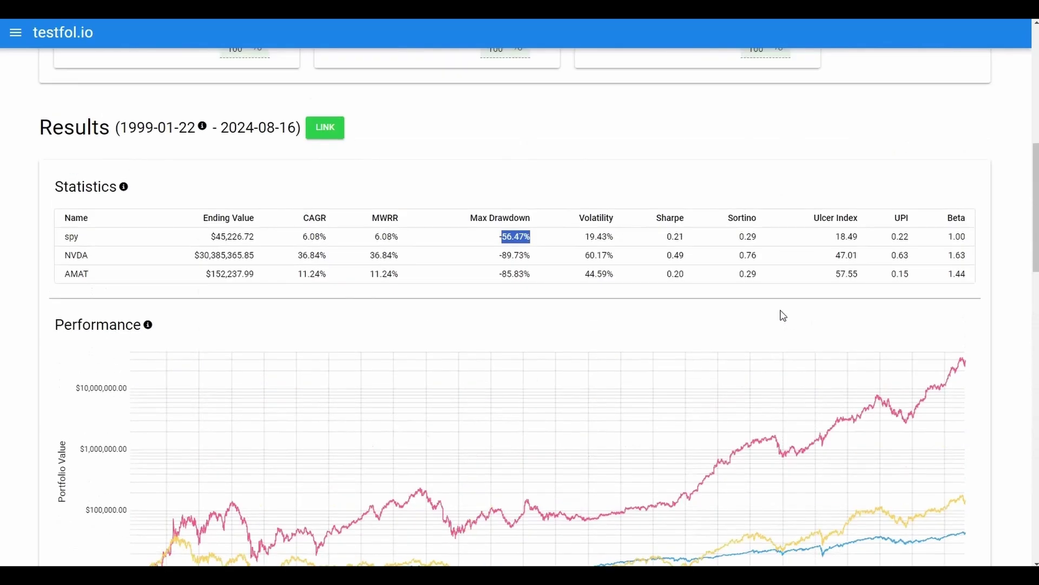
scroll(784, 315, up, 5)
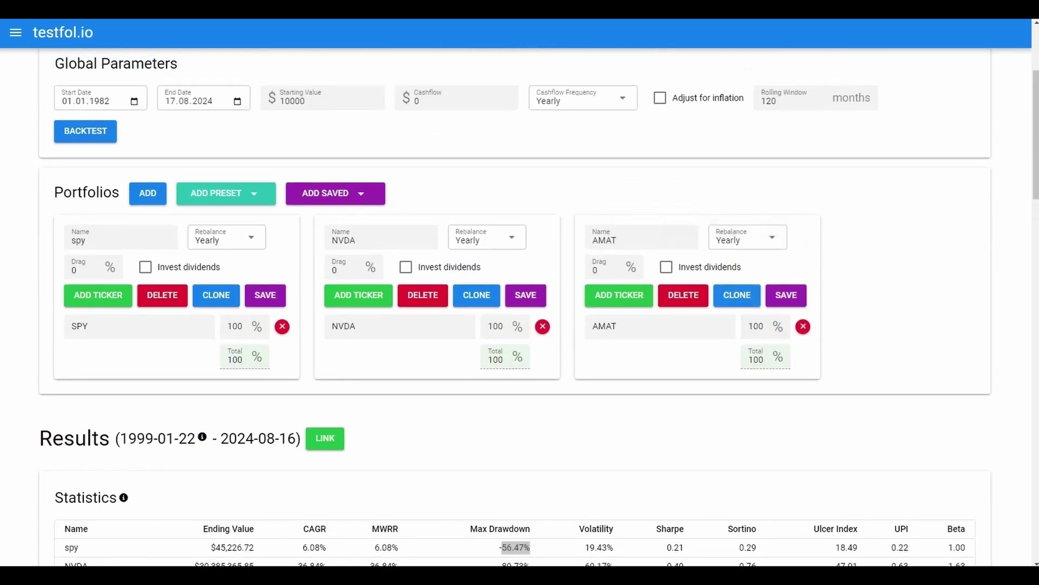
Look at the gate-all-around transistor search results and review the 33AMAT sheet's PE, payout, per-share, sales, margin and debt tables
click(839, 11)
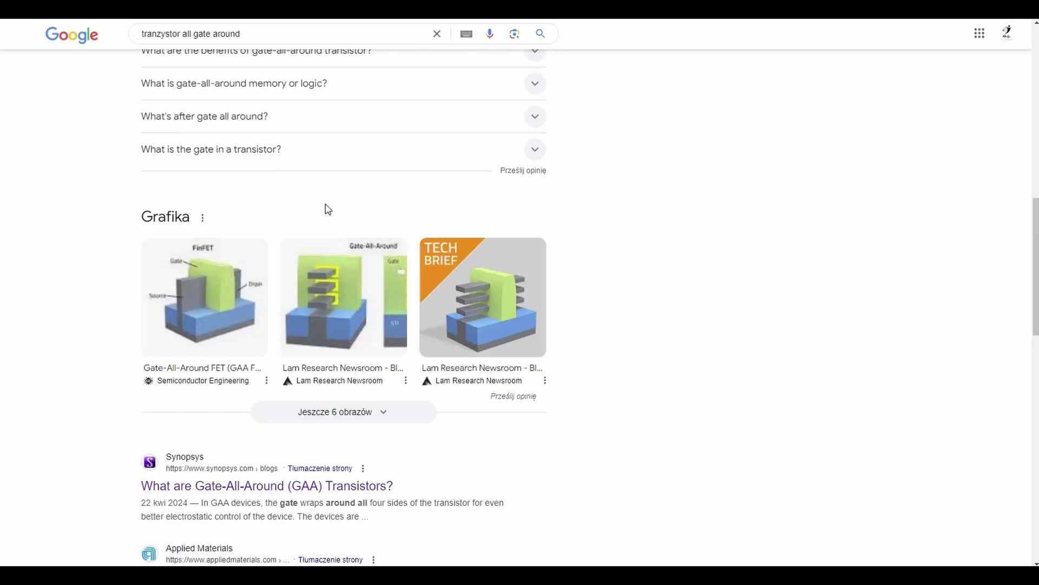
key(ctrl+Tab)
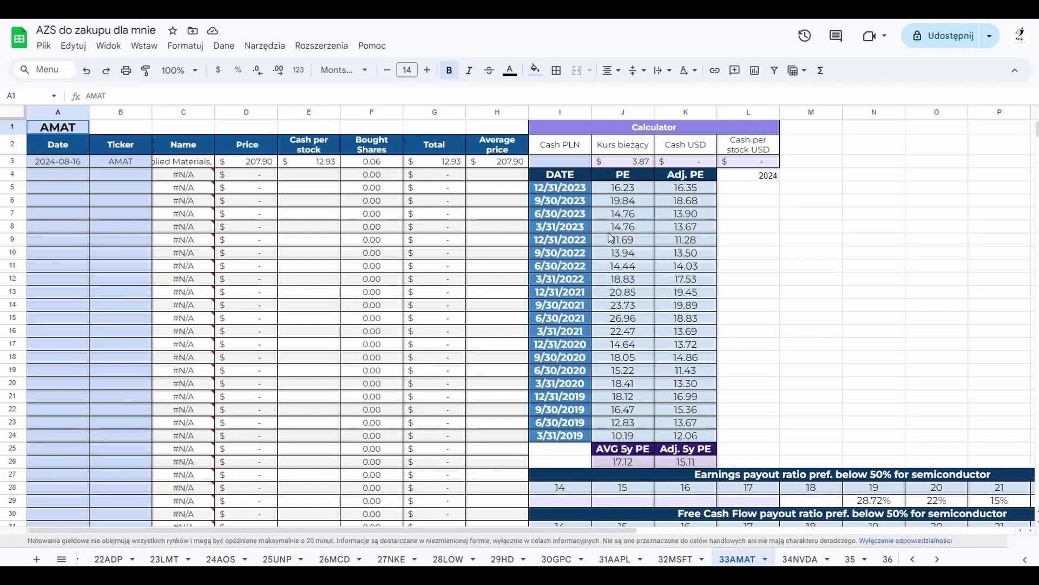
scroll(700, 409, down, 3)
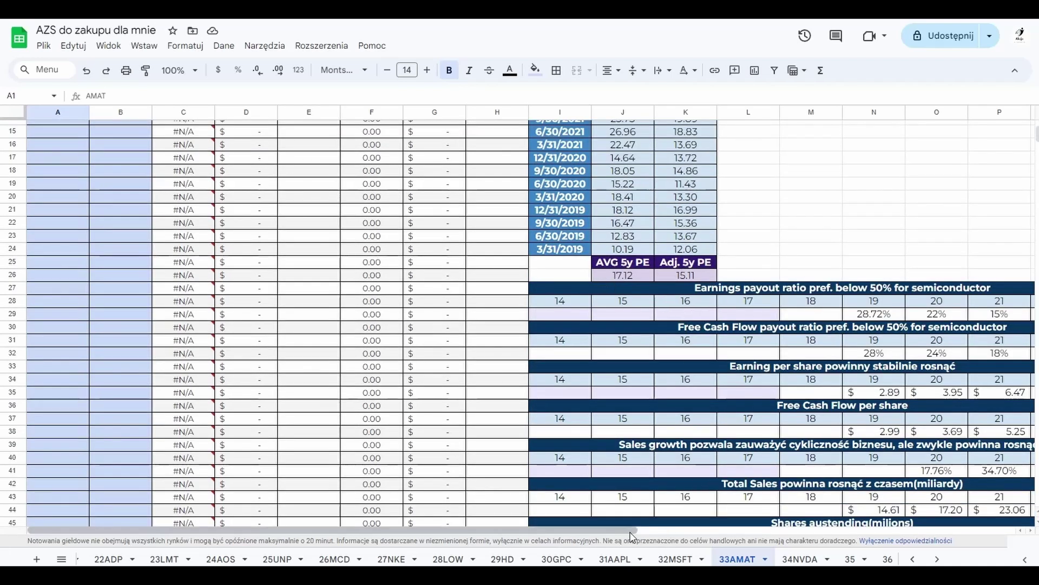
drag(632, 532, 808, 530)
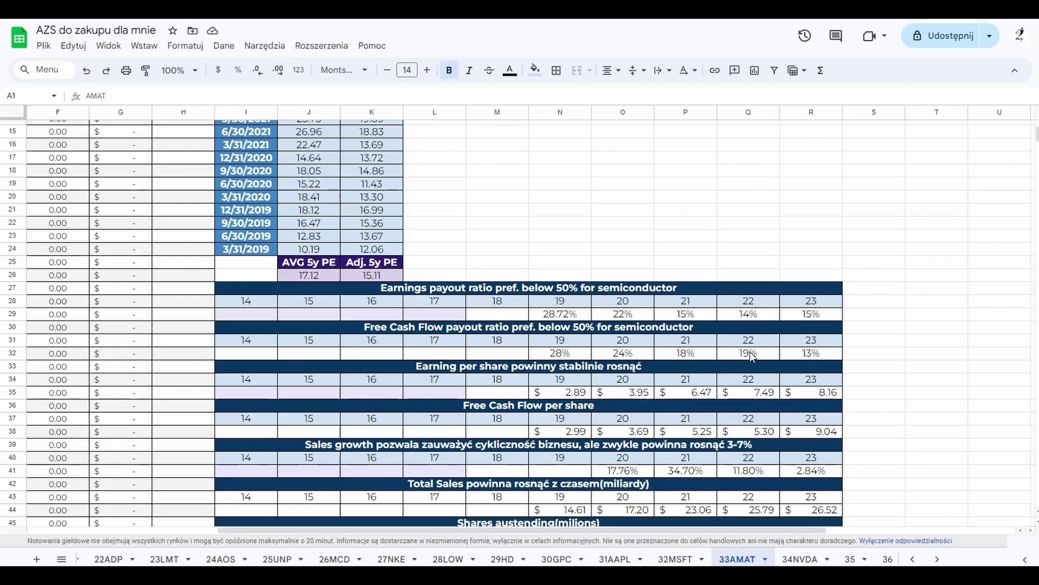
scroll(683, 372, down, 3)
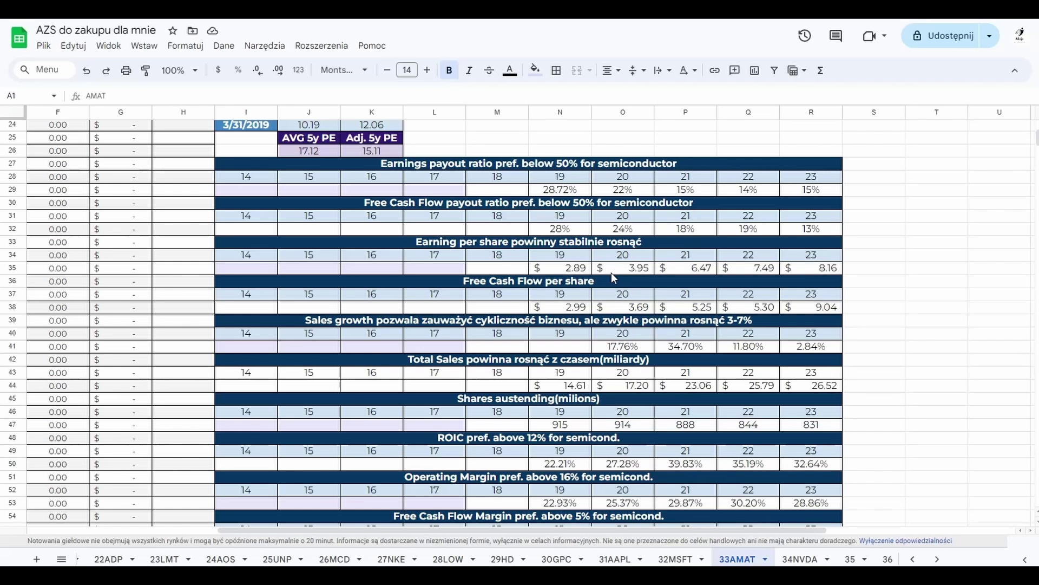
scroll(611, 320, down, 3)
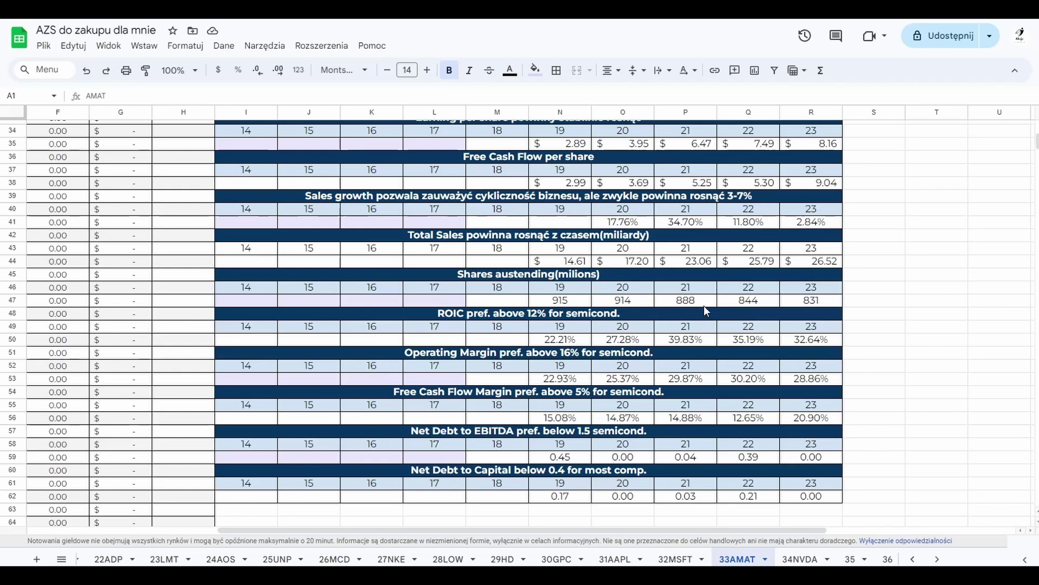
scroll(623, 271, down, 2)
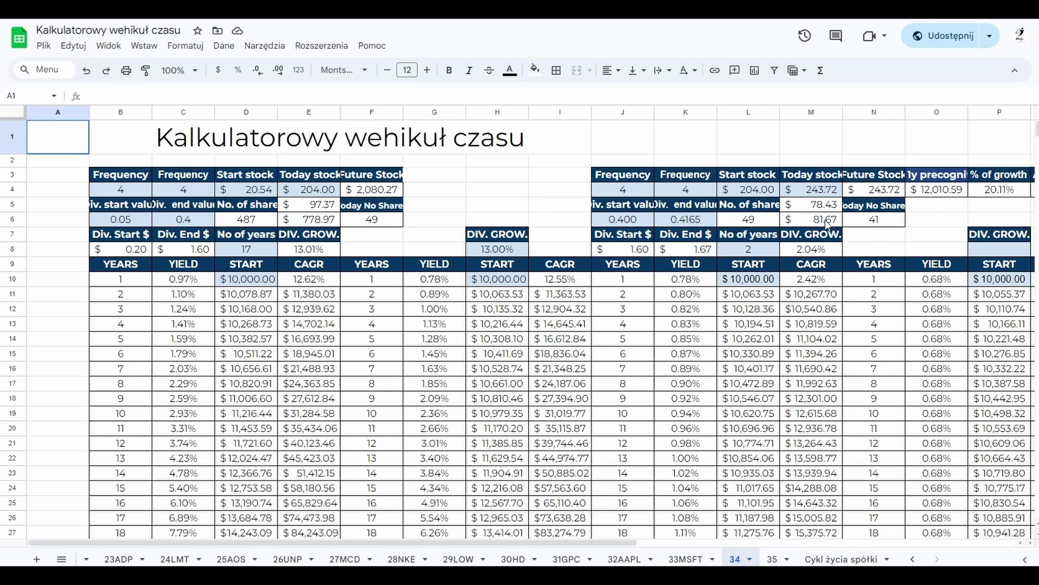
Review the dividend growth projections and average yields in sheet 34 of the Kalkulatorowy wehikuł czasu spreadsheet
scroll(330, 294, down, 1)
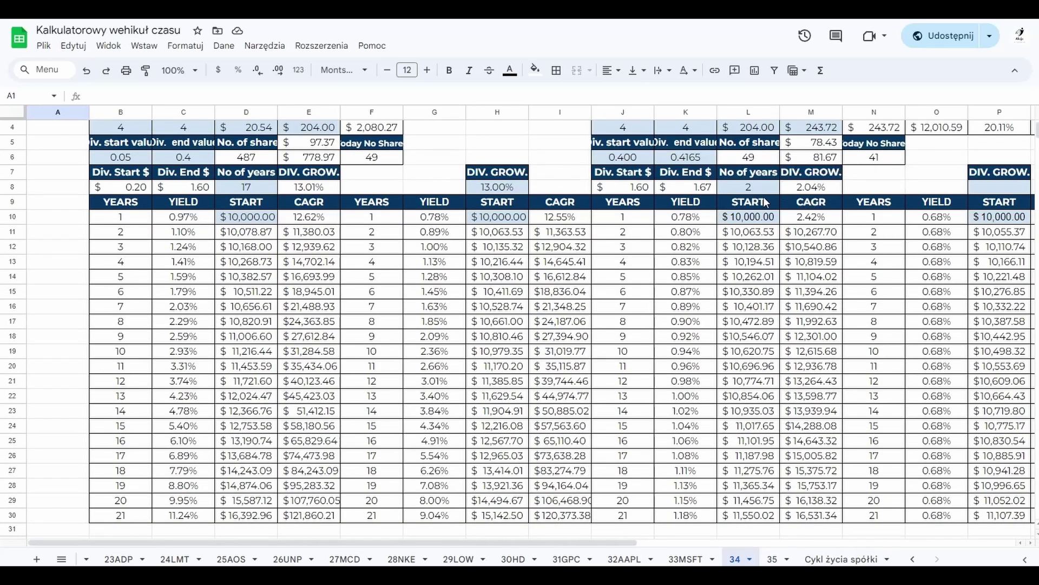
scroll(395, 260, down, 6)
scroll(336, 265, down, 2)
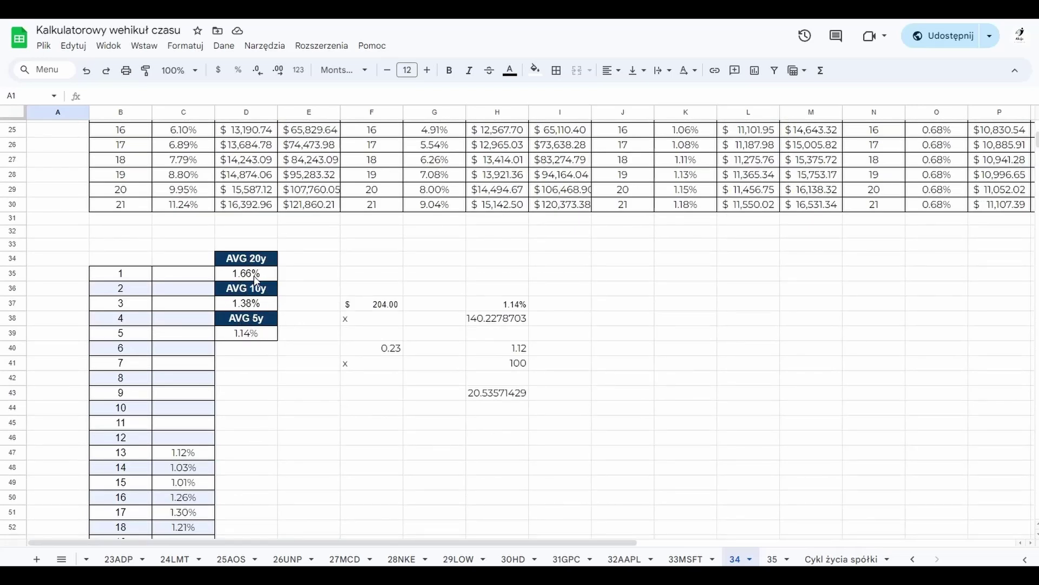
scroll(259, 336, up, 7)
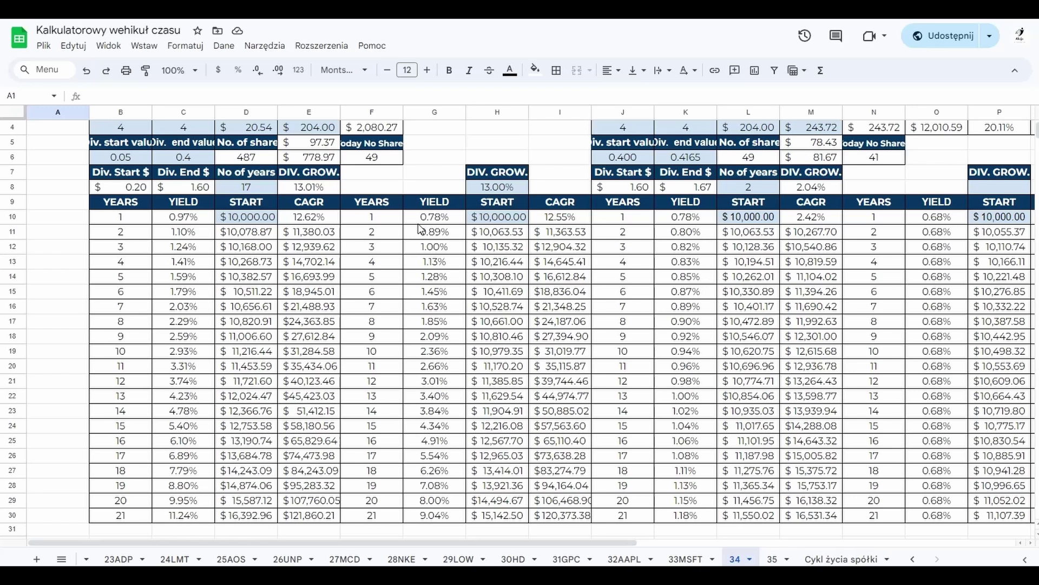
scroll(420, 227, up, 2)
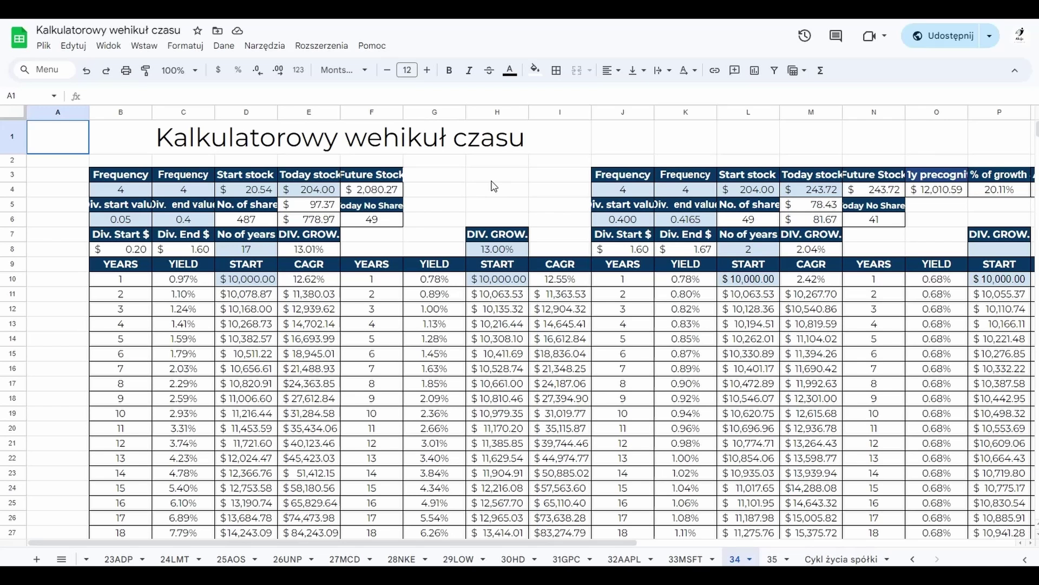
scroll(493, 201, down, 1)
scroll(490, 217, up, 1)
Return to the testfol.io backtest and check AMAT's row in the statistics table
key(ctrl+Tab)
scroll(578, 239, down, 3)
scroll(520, 309, up, 2)
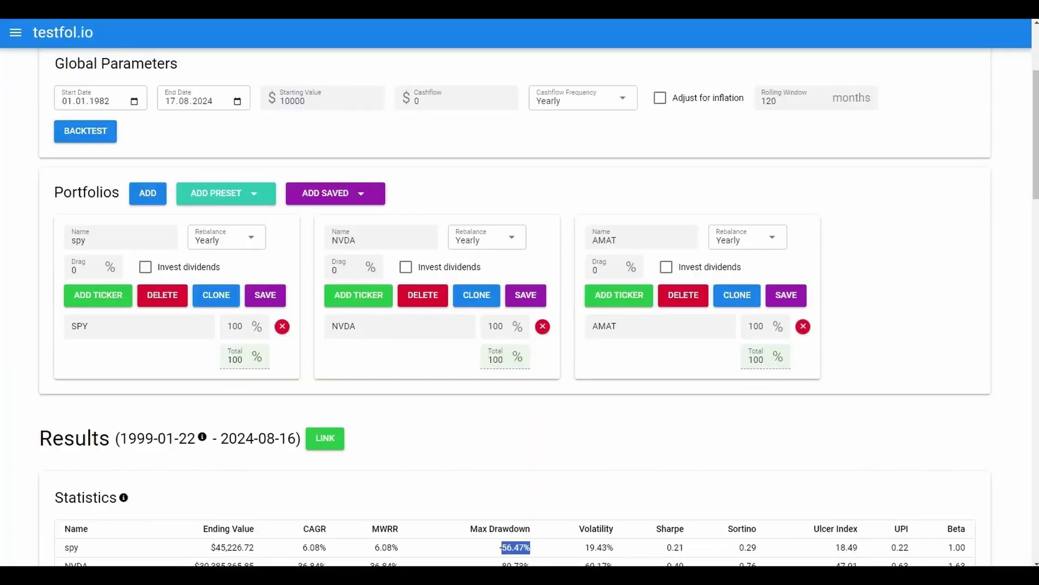
scroll(301, 304, down, 3)
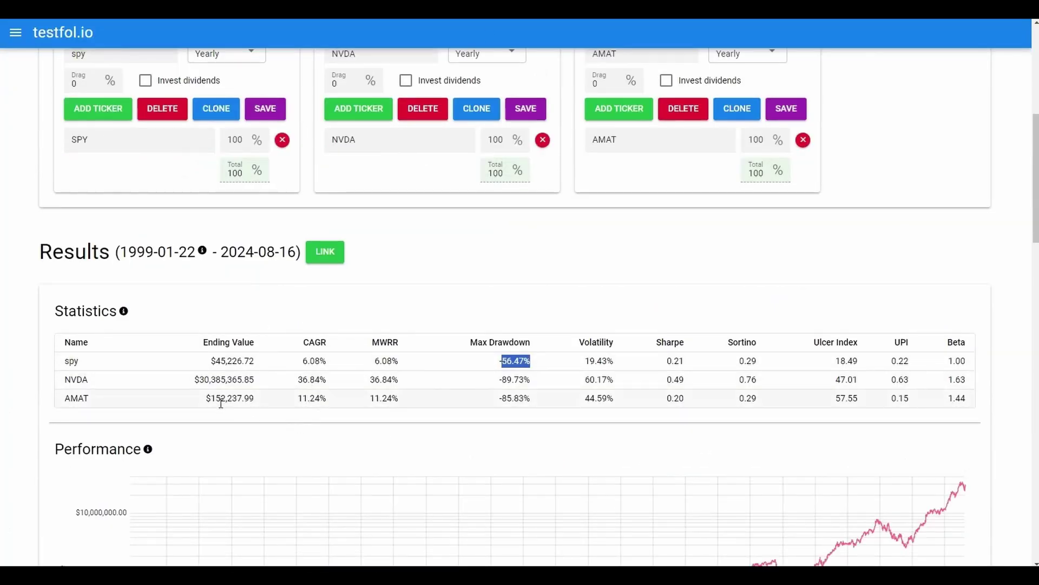
Rerun the backtest with the start date set to 01.01.2007 and highlight AMAT's CAGR in the statistics
scroll(214, 394, up, 5)
click(129, 227)
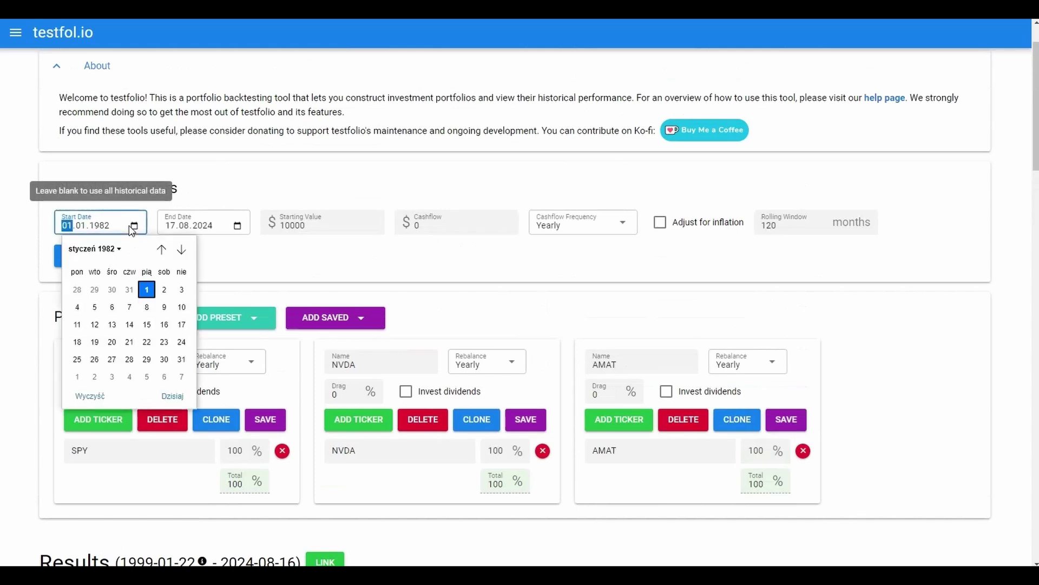
click(118, 250)
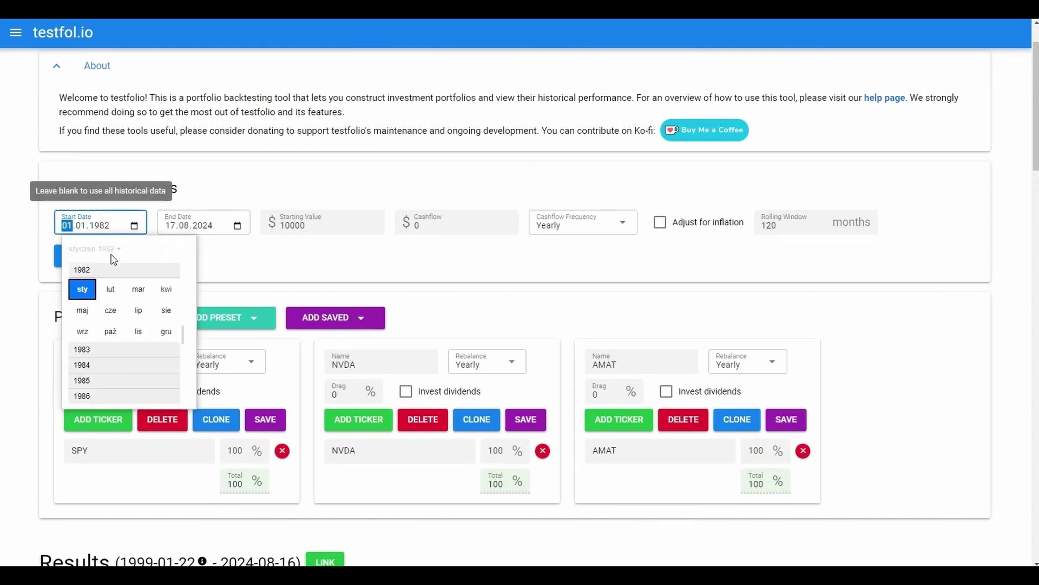
scroll(110, 300, down, 1)
scroll(111, 295, down, 4)
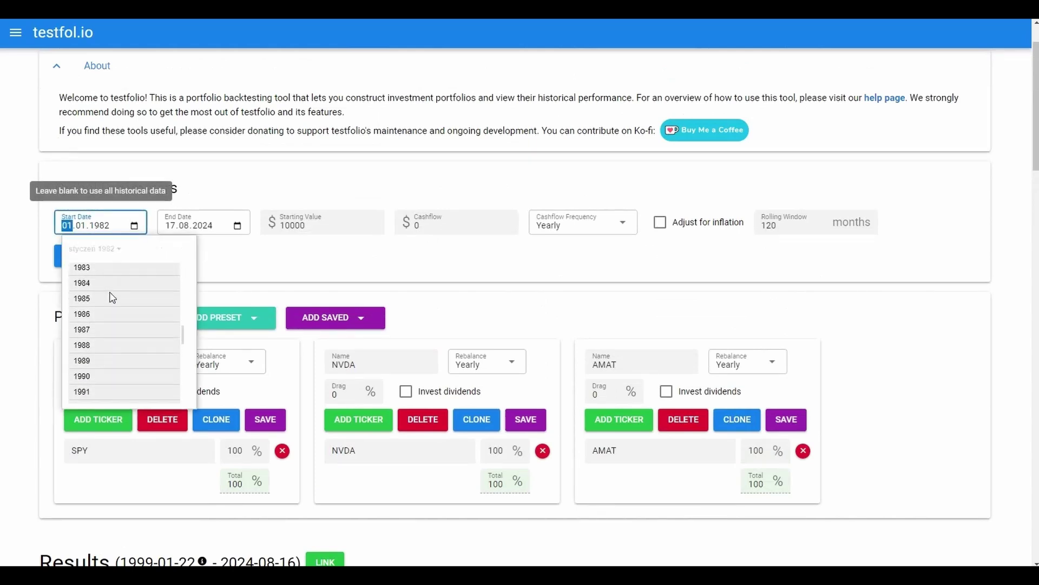
scroll(117, 295, down, 3)
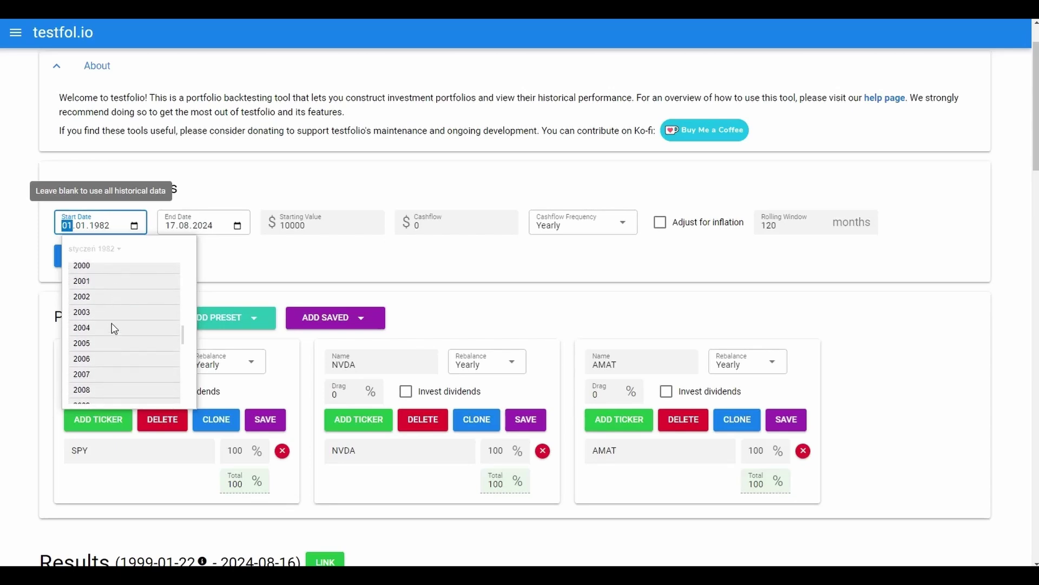
scroll(112, 327, down, 1)
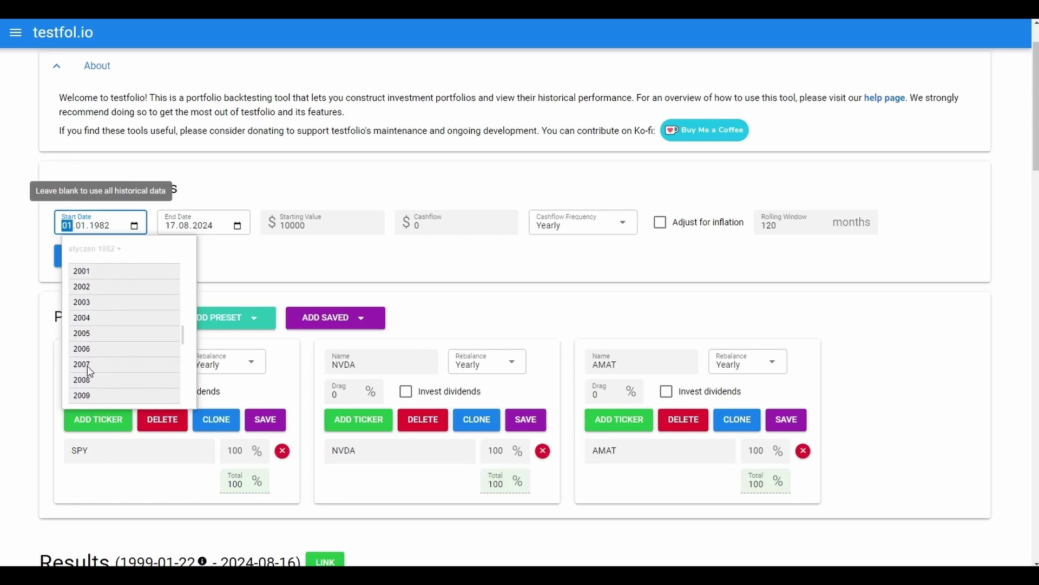
click(88, 368)
click(84, 289)
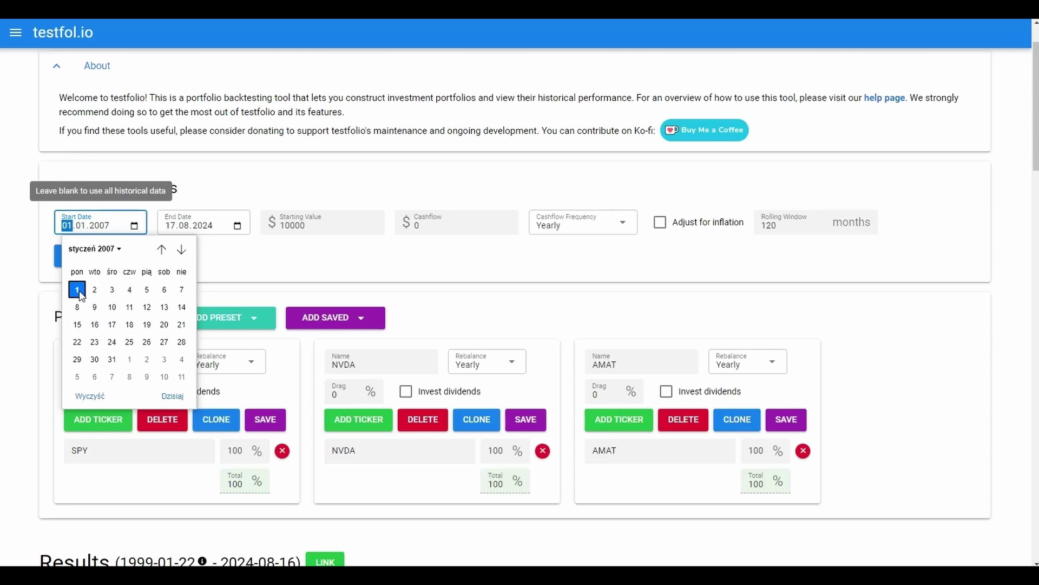
click(80, 293)
click(85, 255)
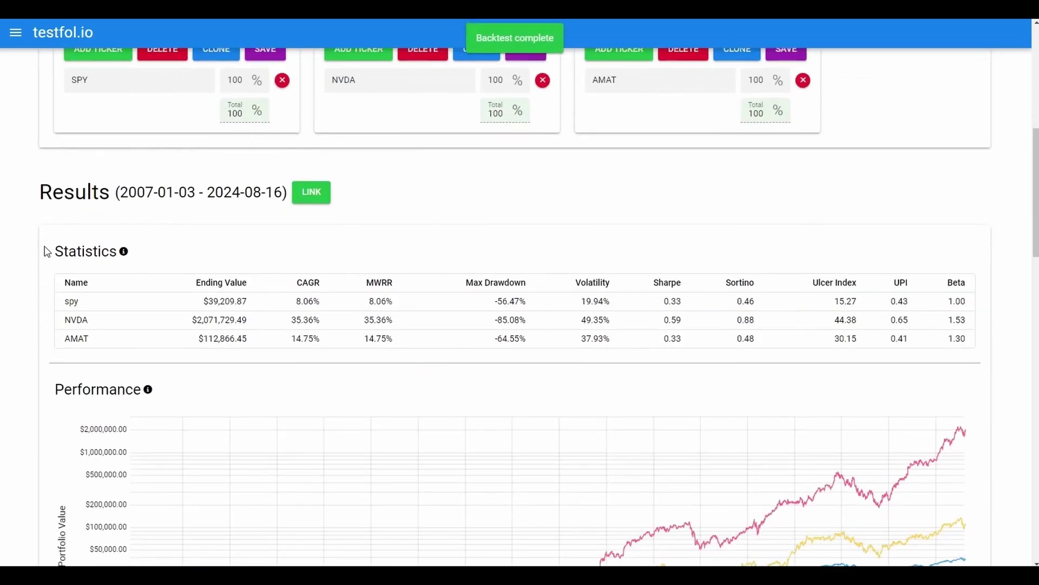
drag(292, 336, 327, 343)
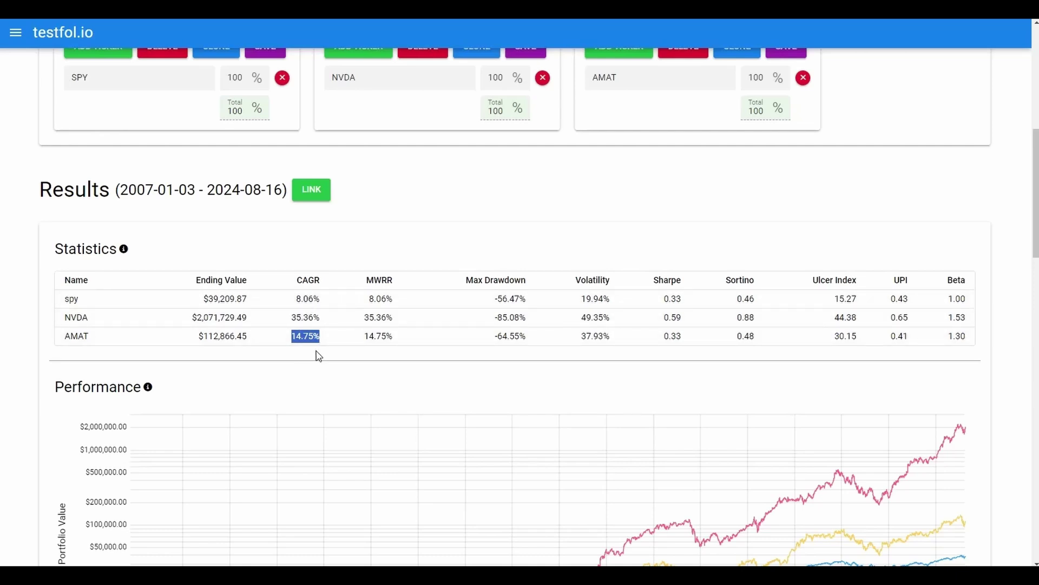
Examine the logarithmic performance chart comparing SPY, NVDA and AMAT since 2007 in the backtest results
scroll(318, 352, down, 3)
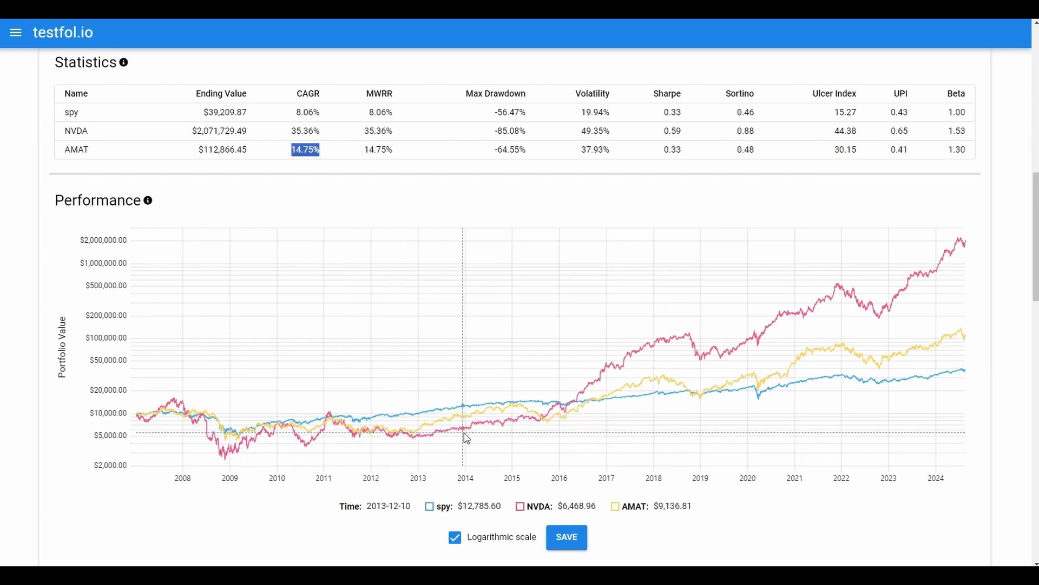
scroll(815, 394, up, 1)
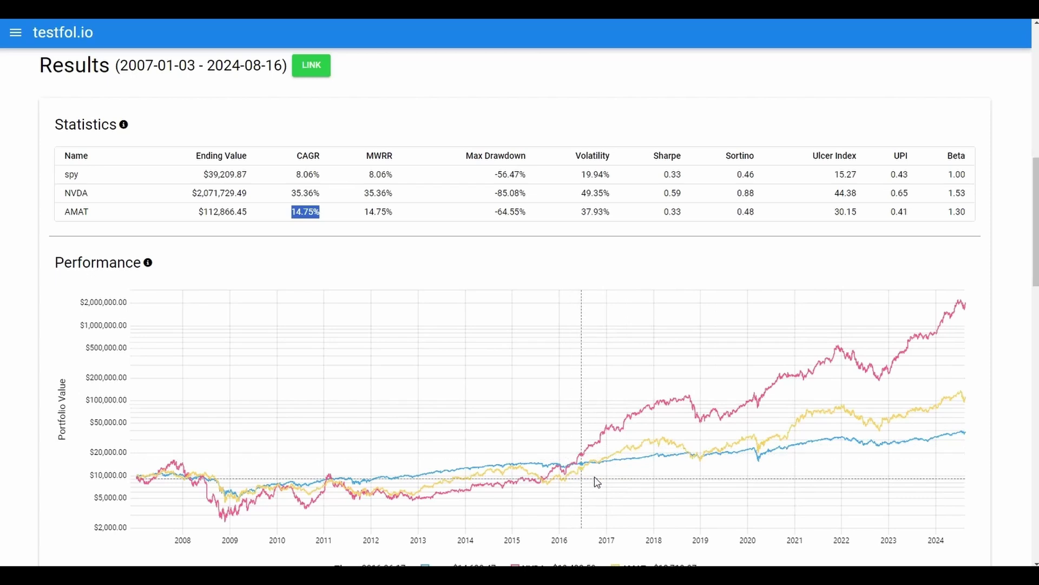
scroll(567, 450, up, 4)
scroll(572, 434, up, 2)
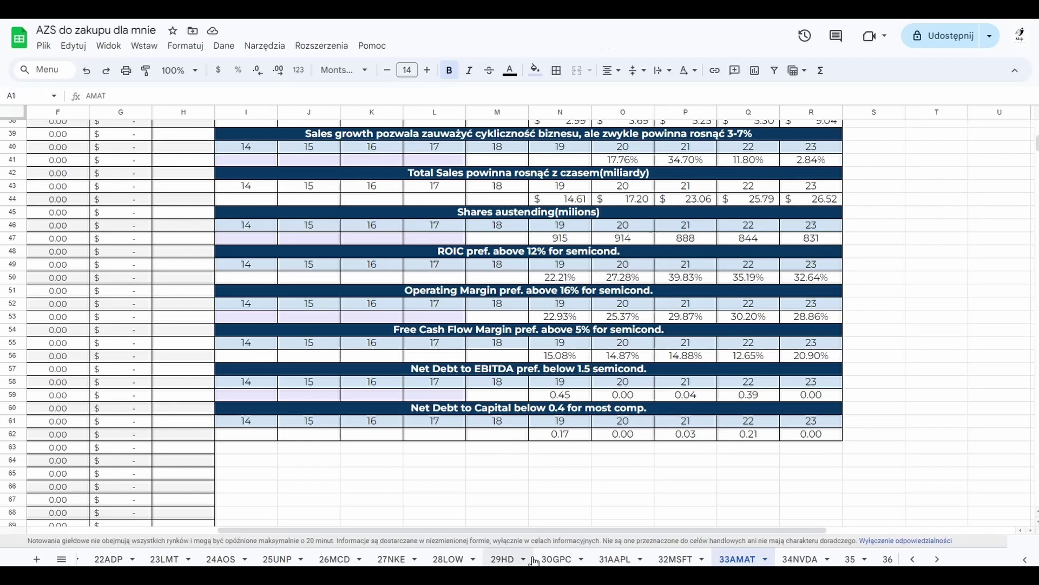
Switch to the AZS do zakupu dla mnie spreadsheet and show the Description columns for the latest companies in Mój portfel akcji
scroll(532, 557, up, 5)
scroll(532, 557, up, 5)
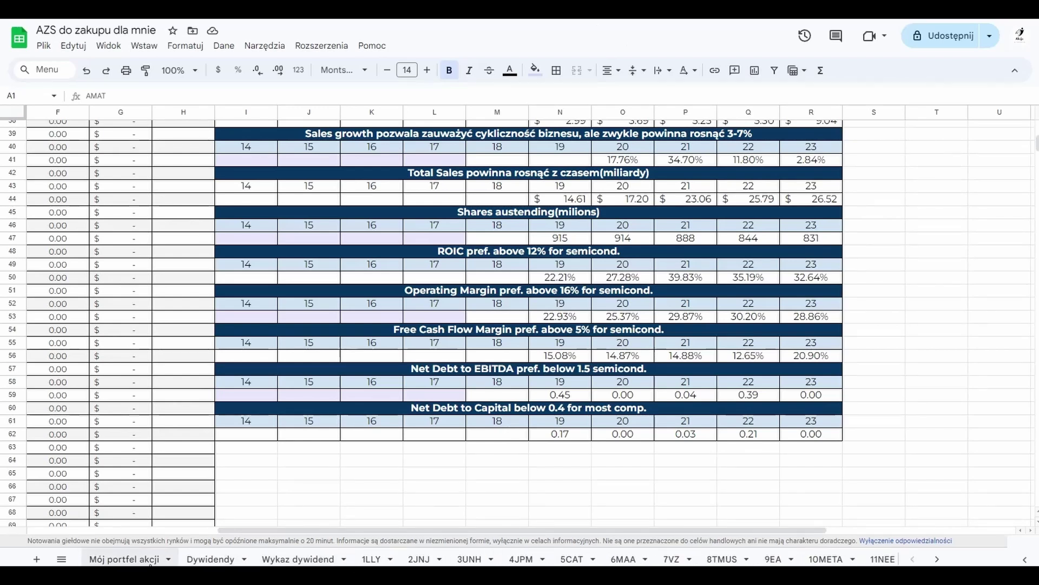
click(124, 560)
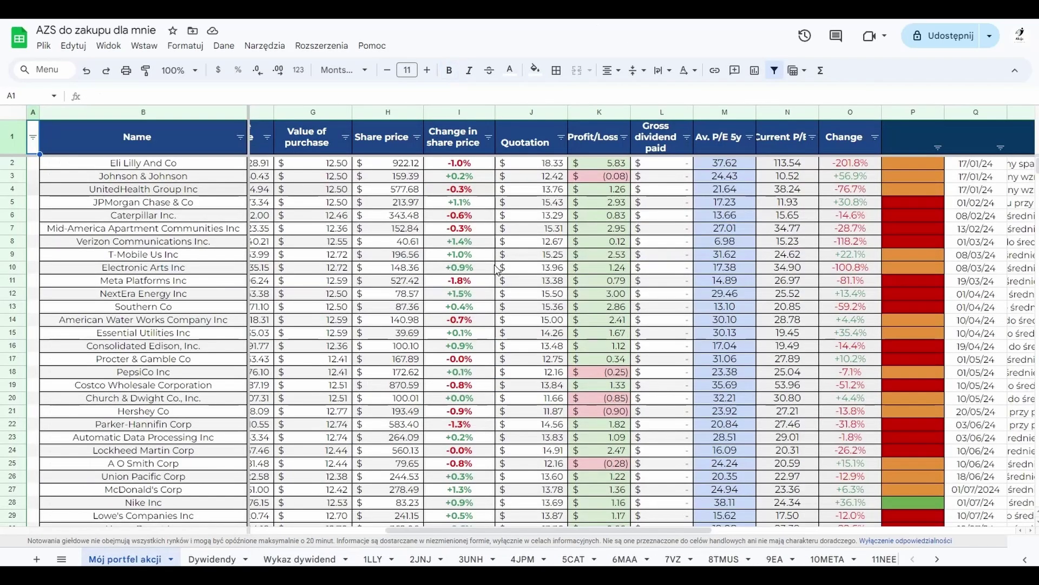
scroll(497, 269, down, 6)
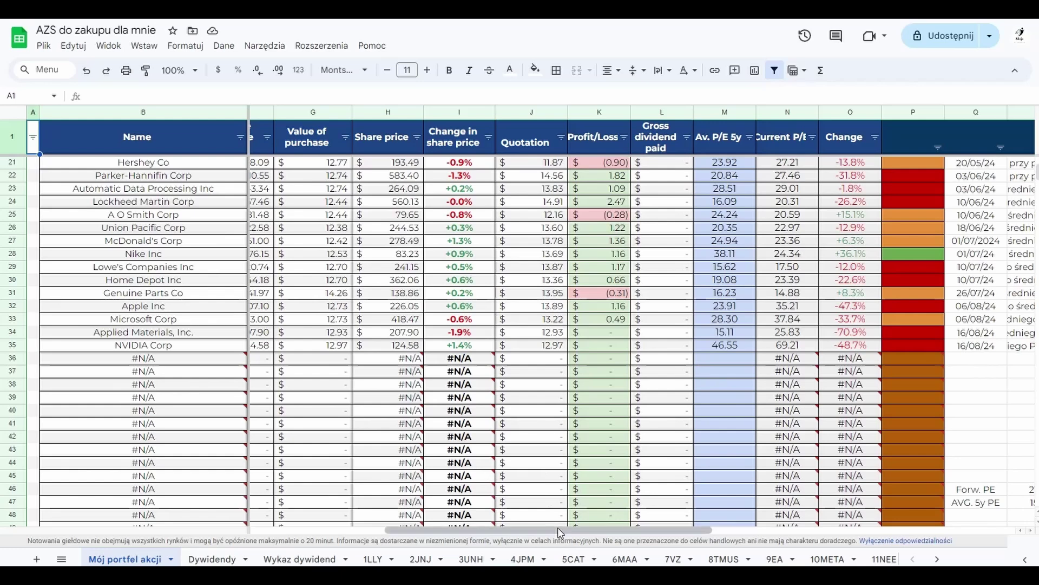
drag(561, 528, 839, 528)
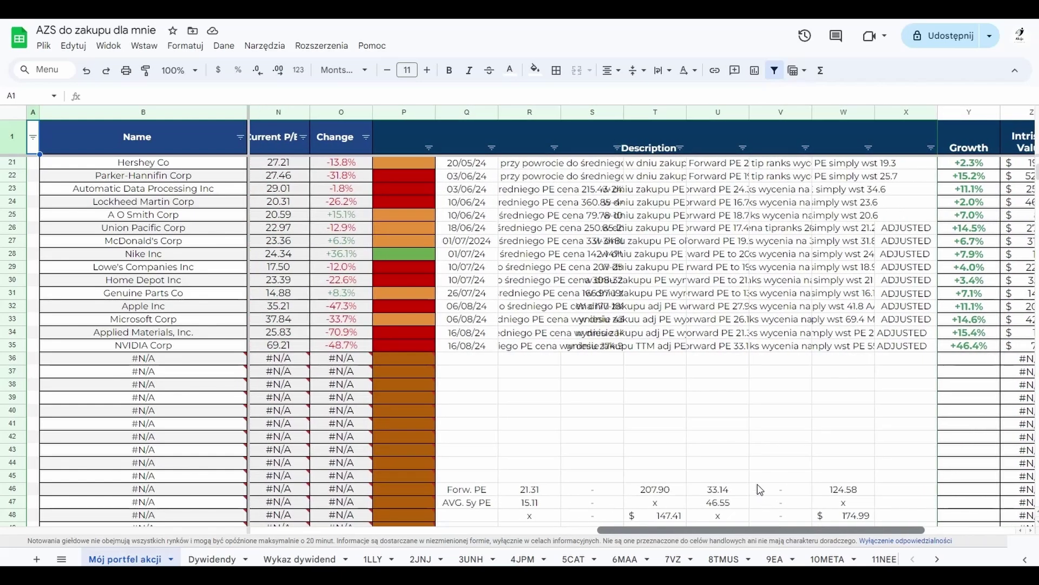
Inspect the formulas in T48 and T52 that price AMAT at its five-year average PE and adjusted average PE
scroll(735, 423, down, 3)
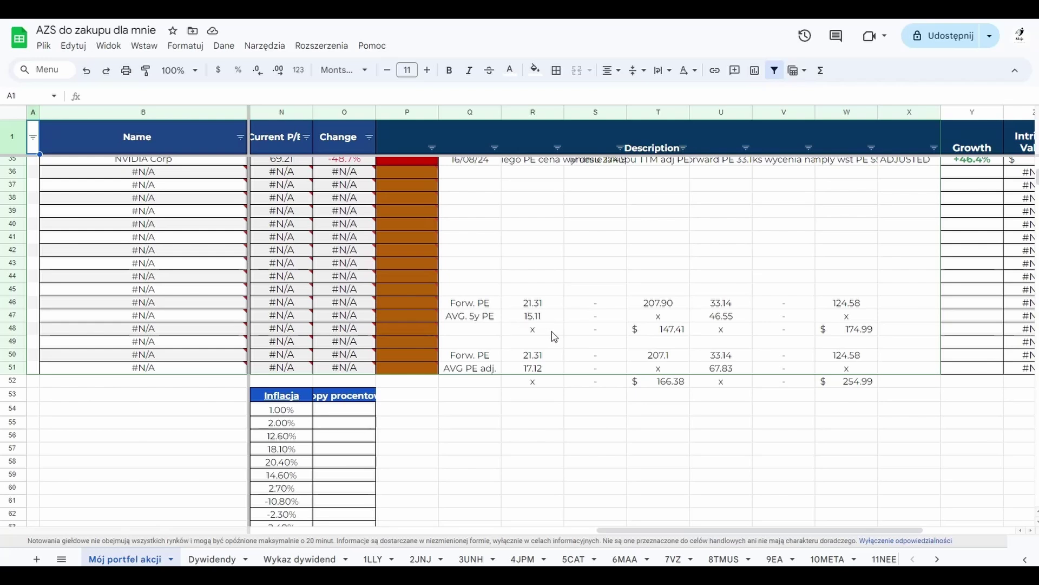
click(670, 331)
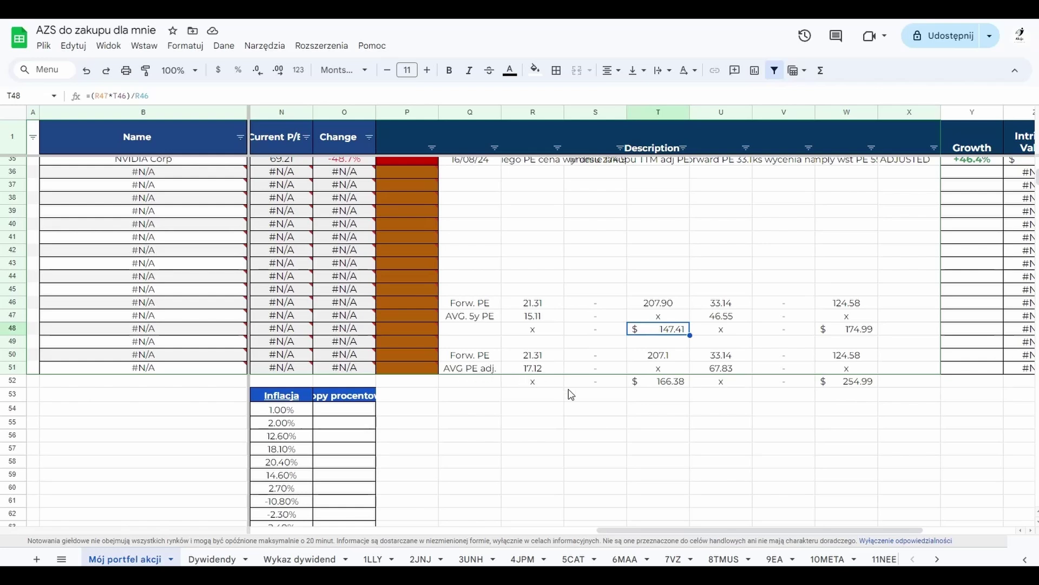
click(657, 385)
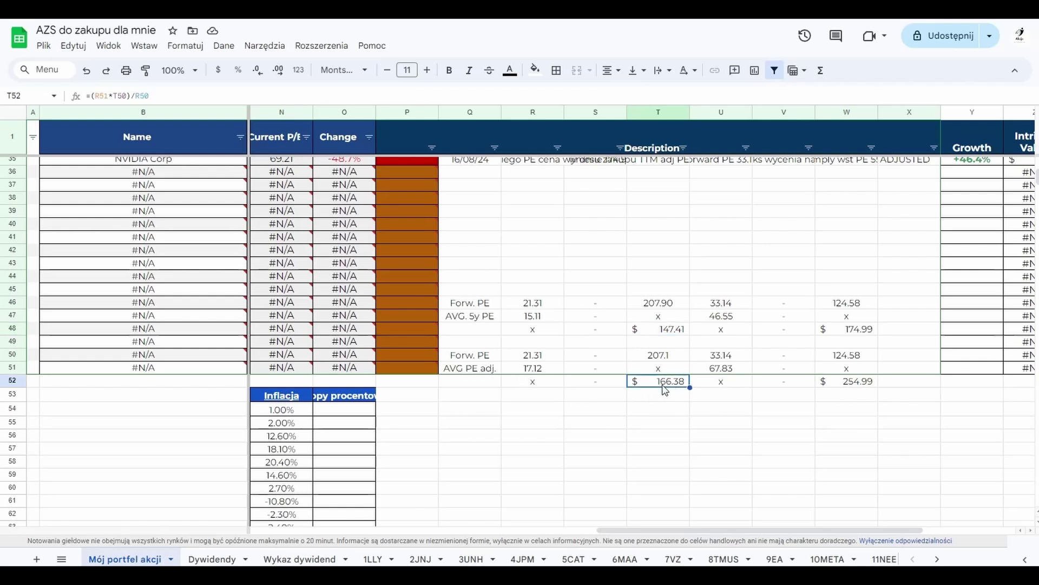
Read the return-to-average-PE price notes for NVIDIA in R35 and Applied Materials in R34
scroll(645, 392, up, 5)
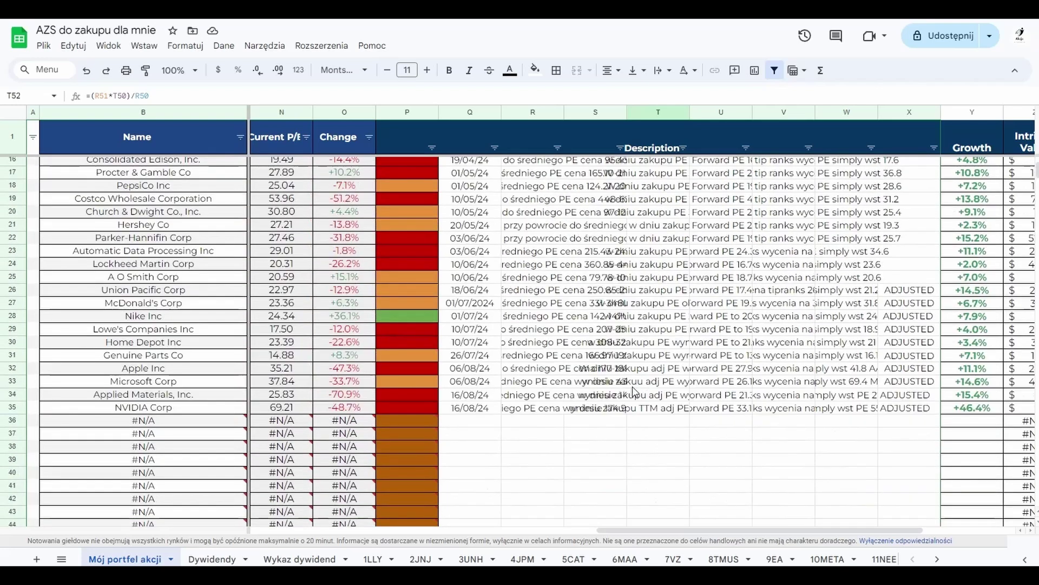
click(532, 409)
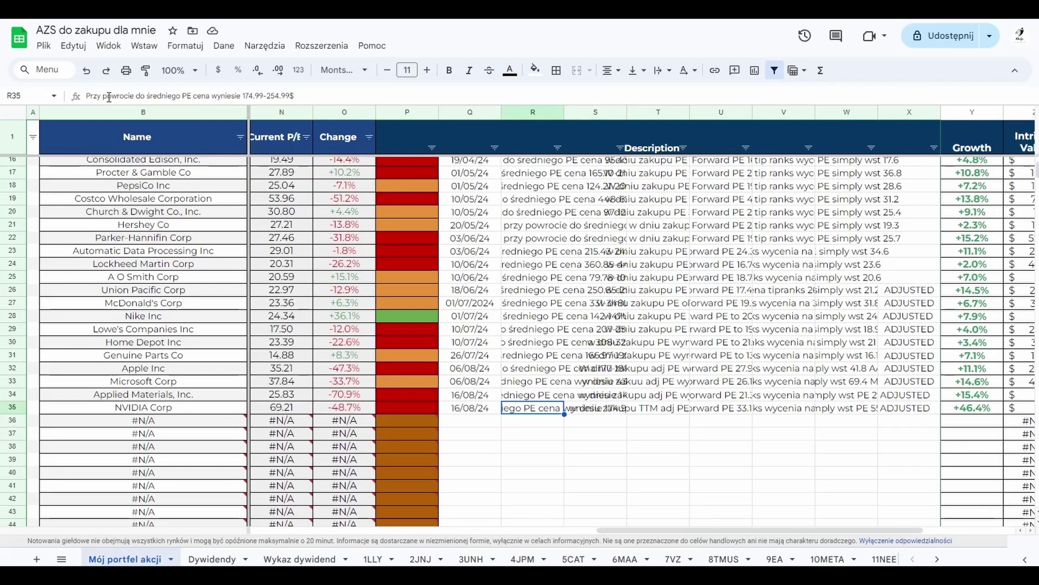
click(533, 395)
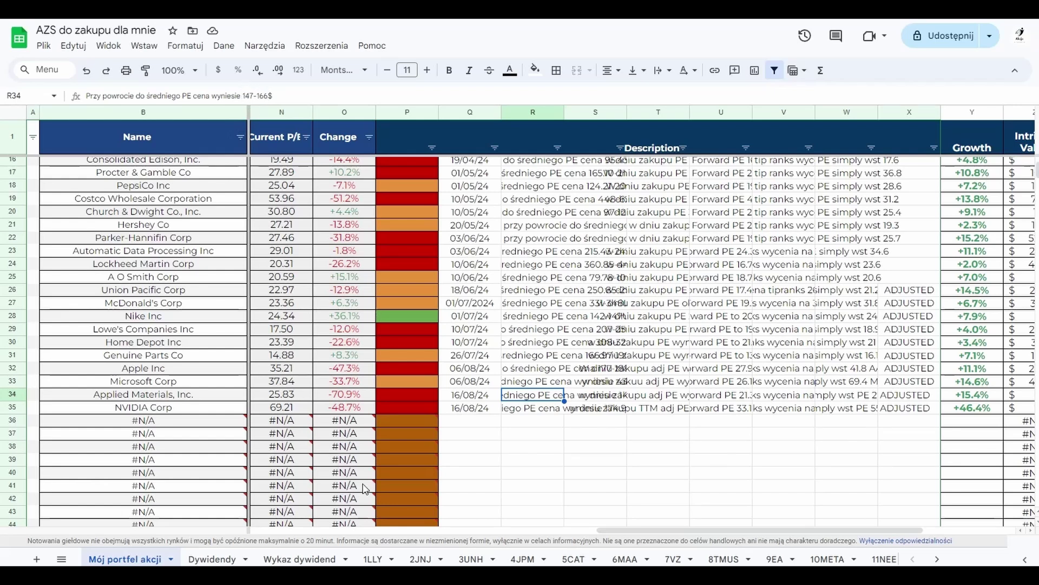
Review the share price, growth, intrinsic value, fair price and acceptable price columns for Applied Materials and NVIDIA
drag(603, 531, 389, 401)
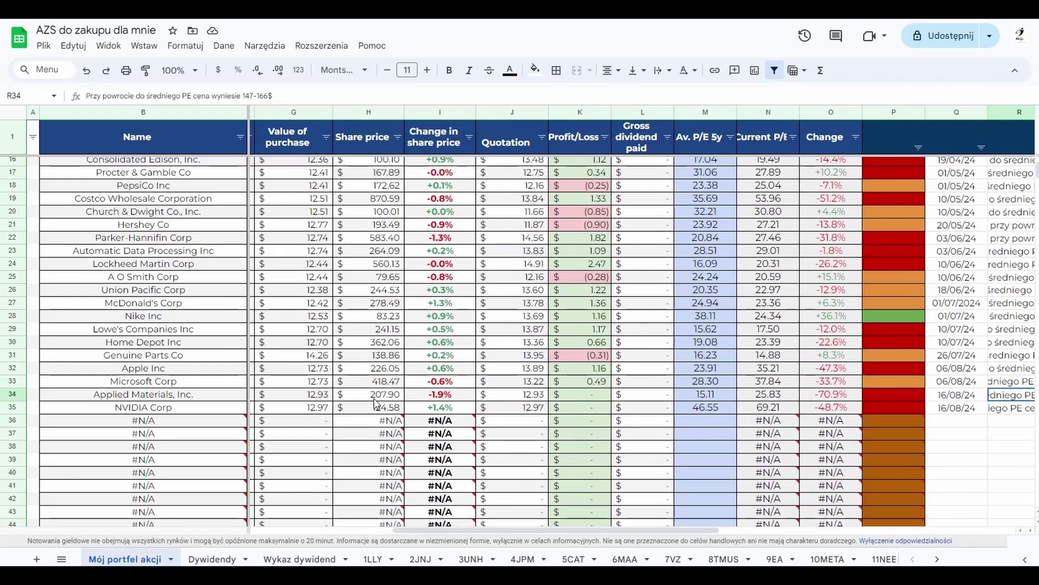
mouse_move(404, 455)
scroll(884, 448, right, 10)
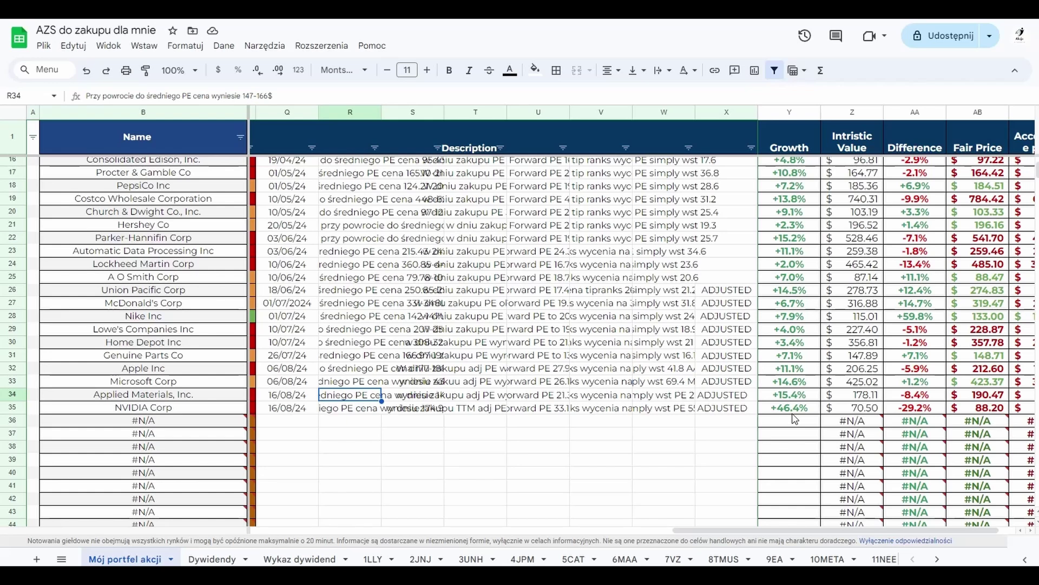
drag(825, 531, 841, 531)
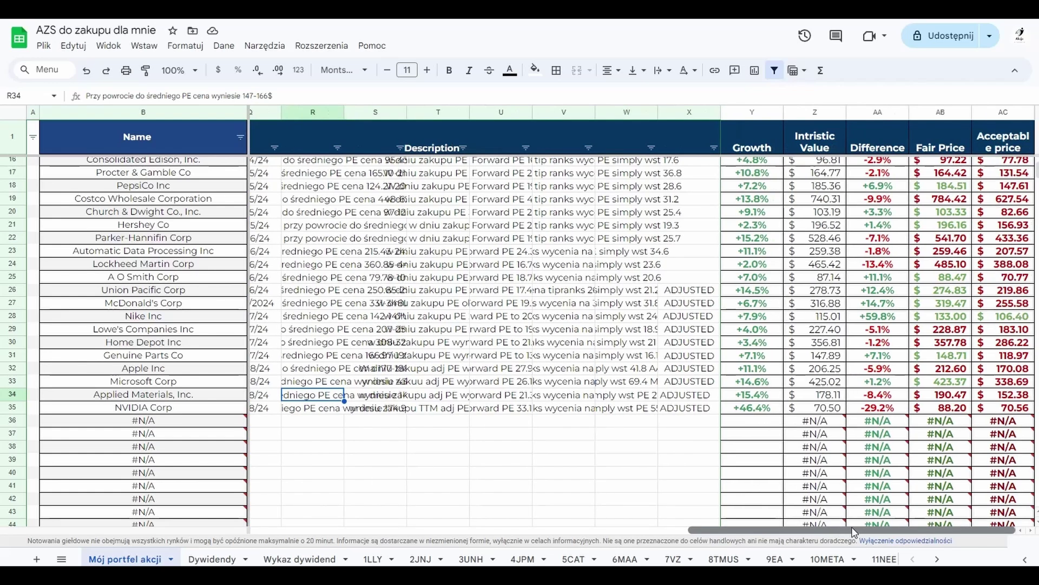
drag(850, 529, 687, 511)
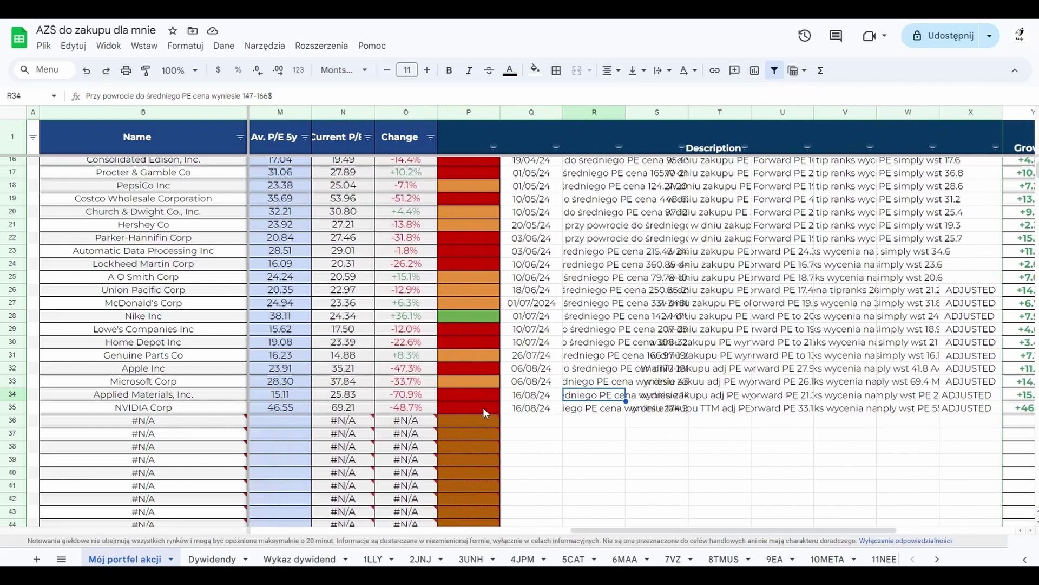
Try the formula =H35/0.87 for NVIDIA's current P/E in N35, and undo the change
click(350, 409)
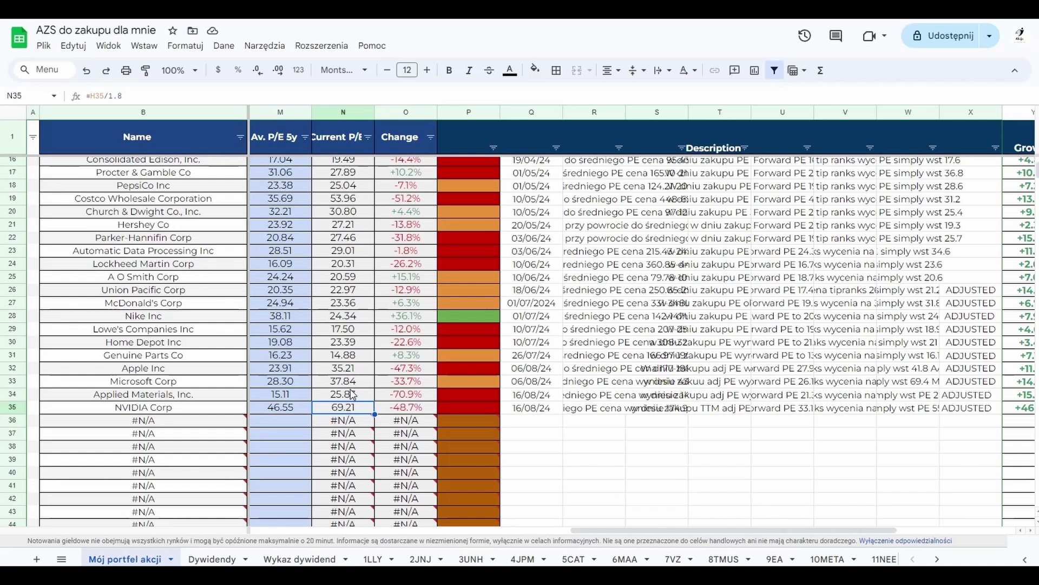
click(148, 95)
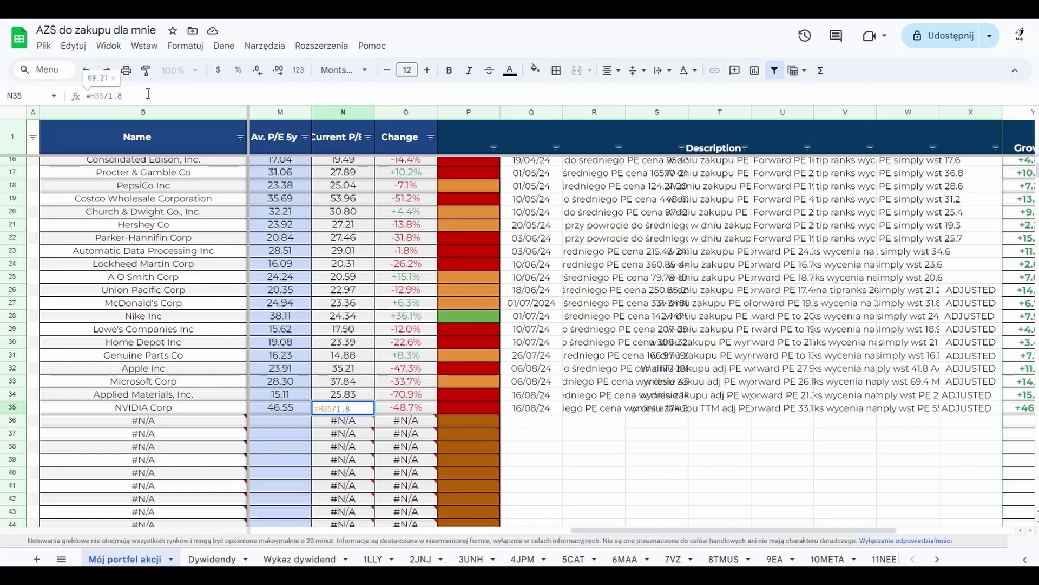
key(BackSpace)
key(BackSpace)
key(BackSpace)
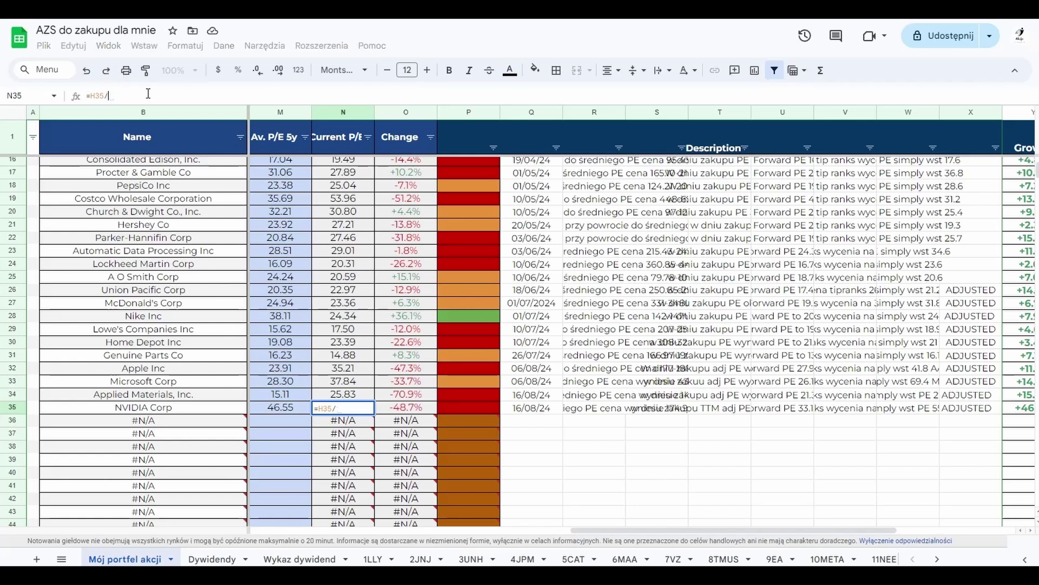
text(0)
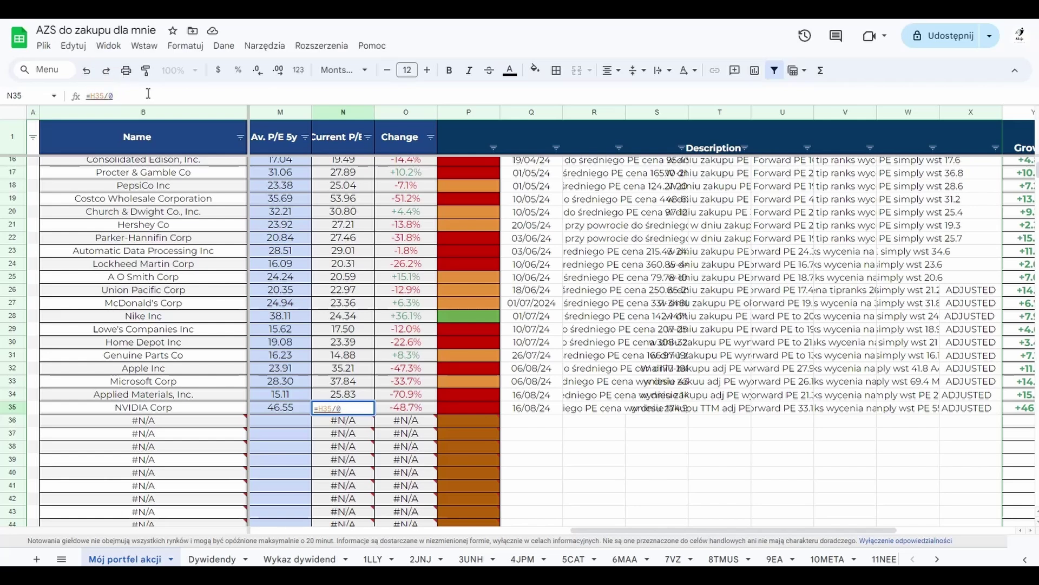
text(.87)
key(Return)
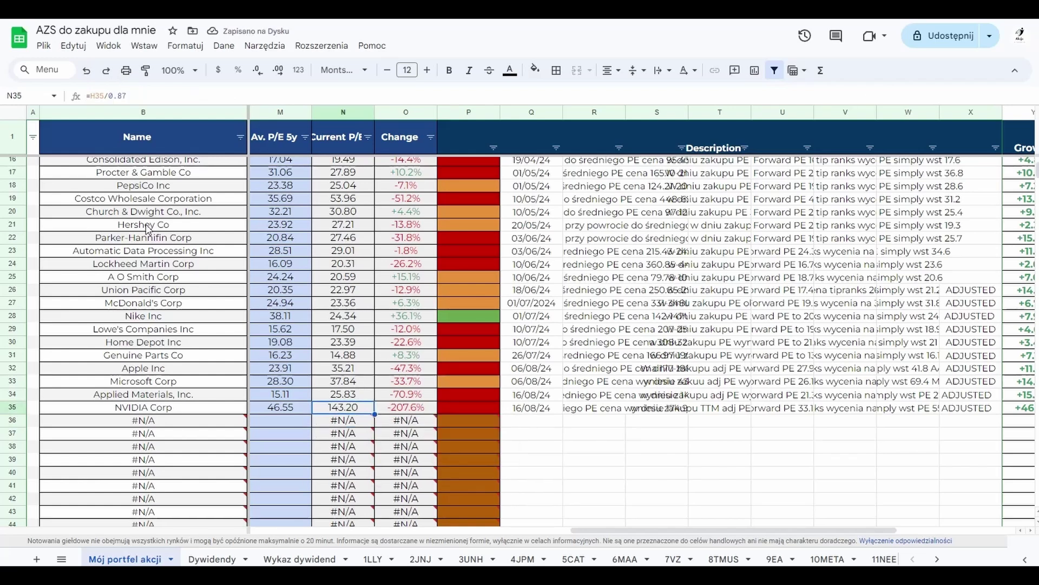
click(87, 71)
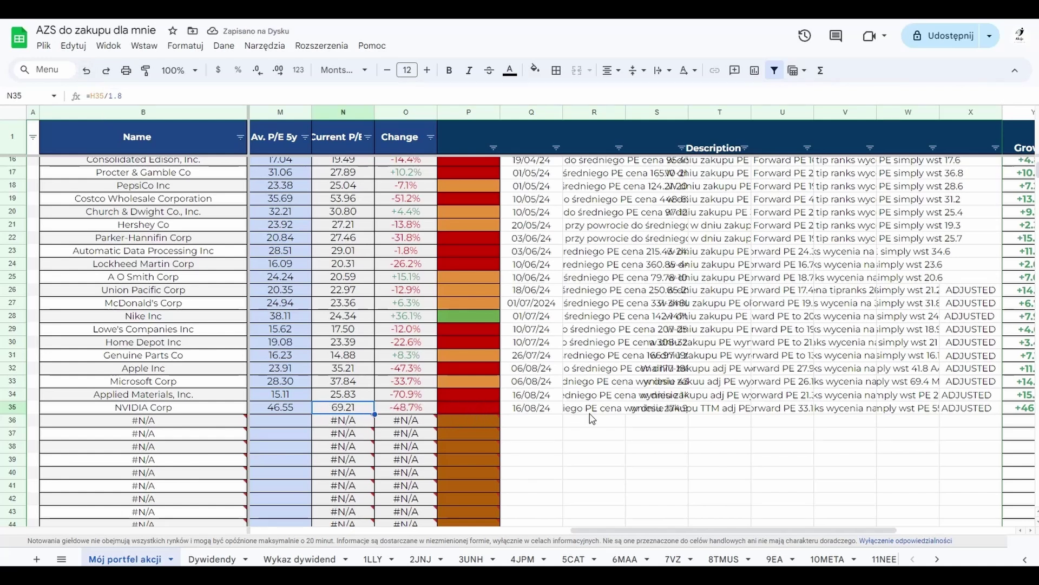
Check NVIDIA's return-to-average-PE note in R35 against the forward and average PE calculations below the company list
click(609, 409)
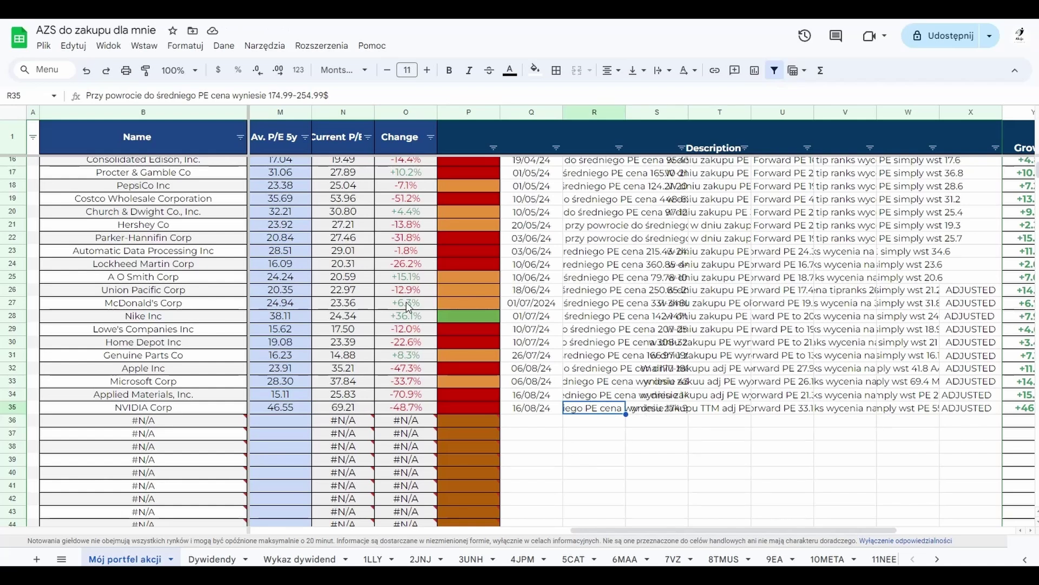
scroll(634, 406, down, 5)
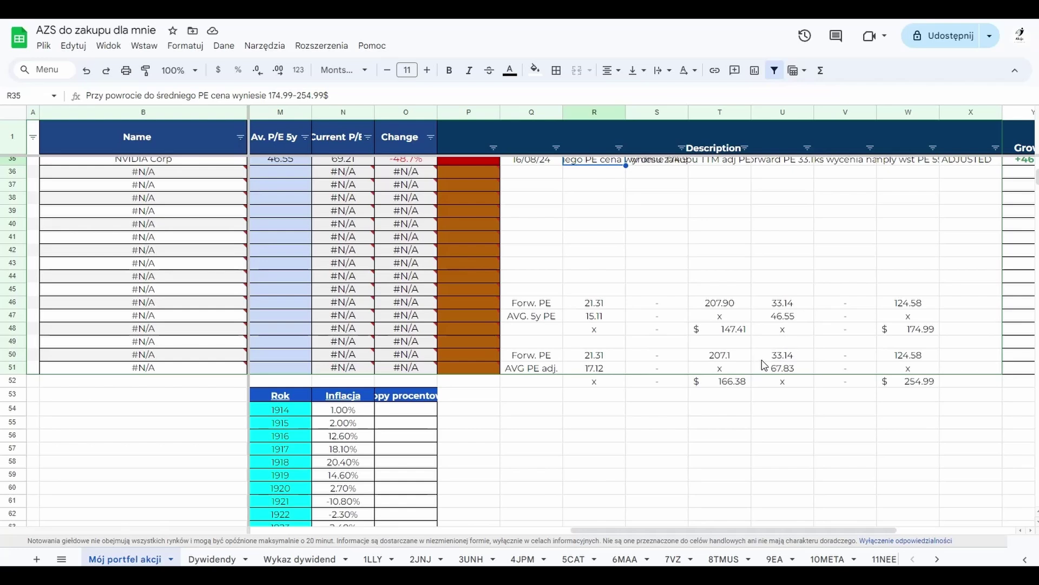
scroll(802, 373, up, 2)
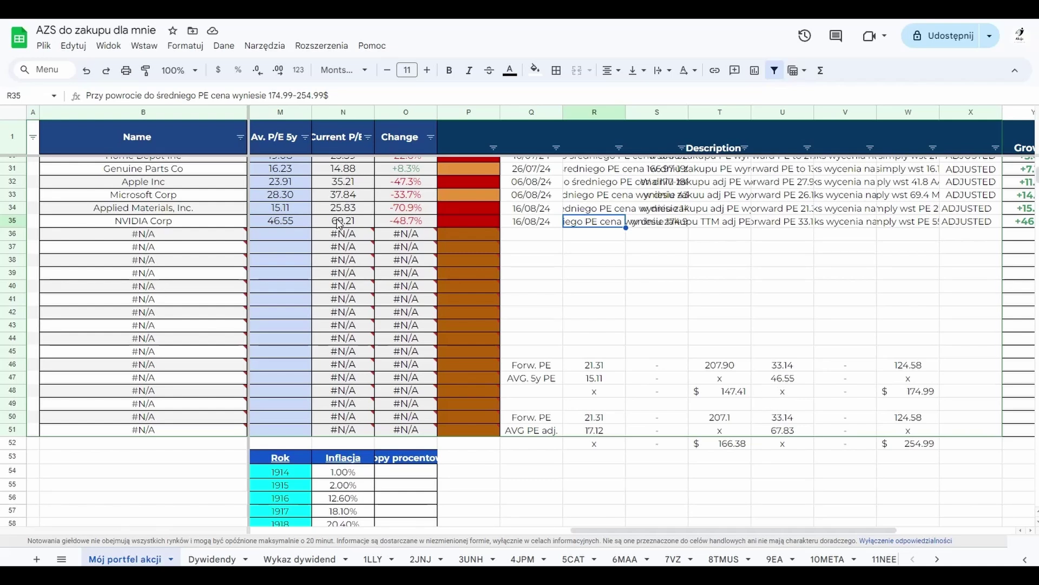
scroll(614, 348, up, 3)
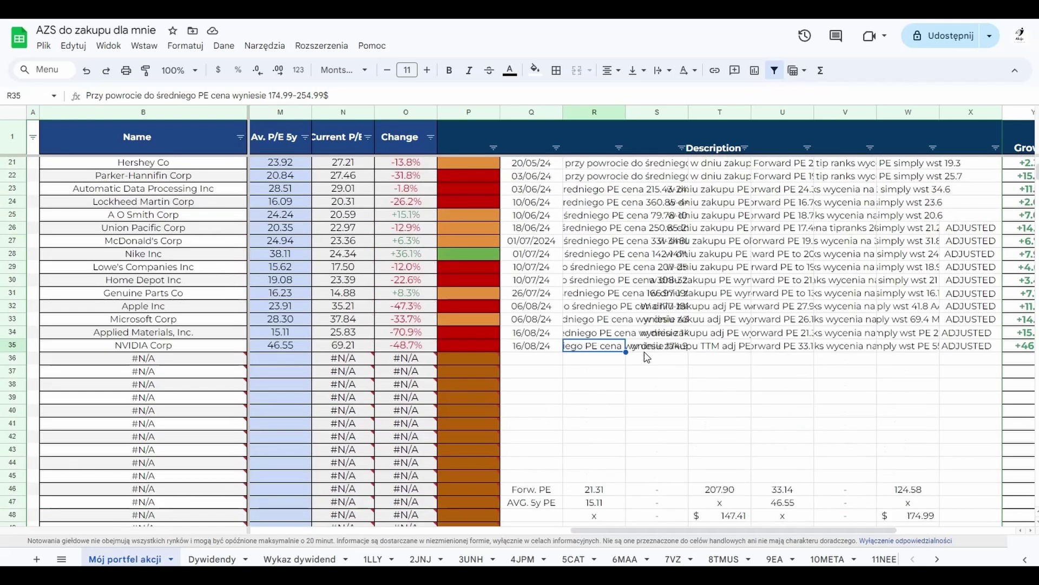
Read the Applied Materials notes in row 34 on adjusted PE, forward PE, TipRanks valuation and Simply Wall St PE
click(657, 335)
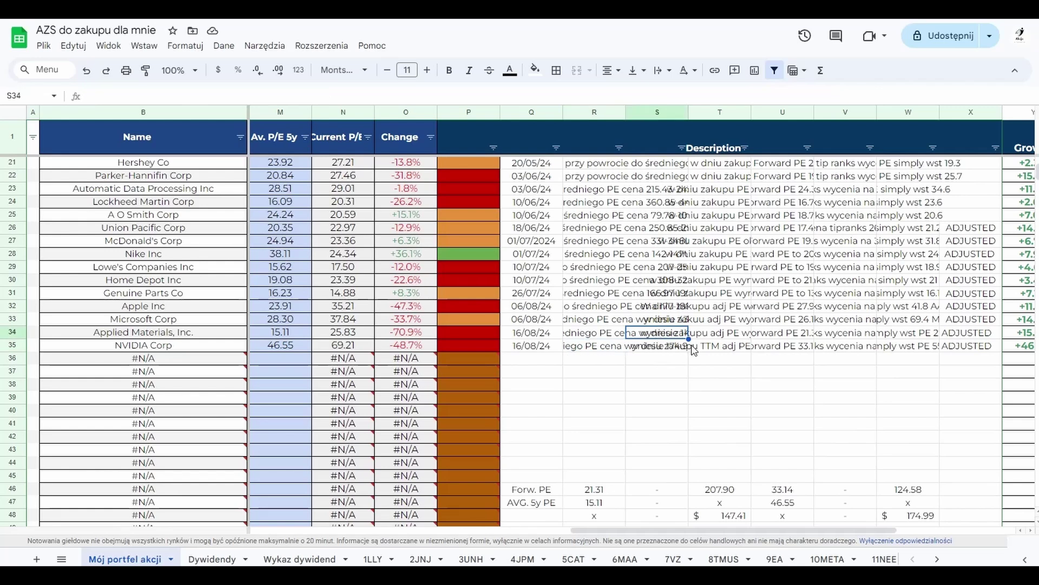
click(713, 336)
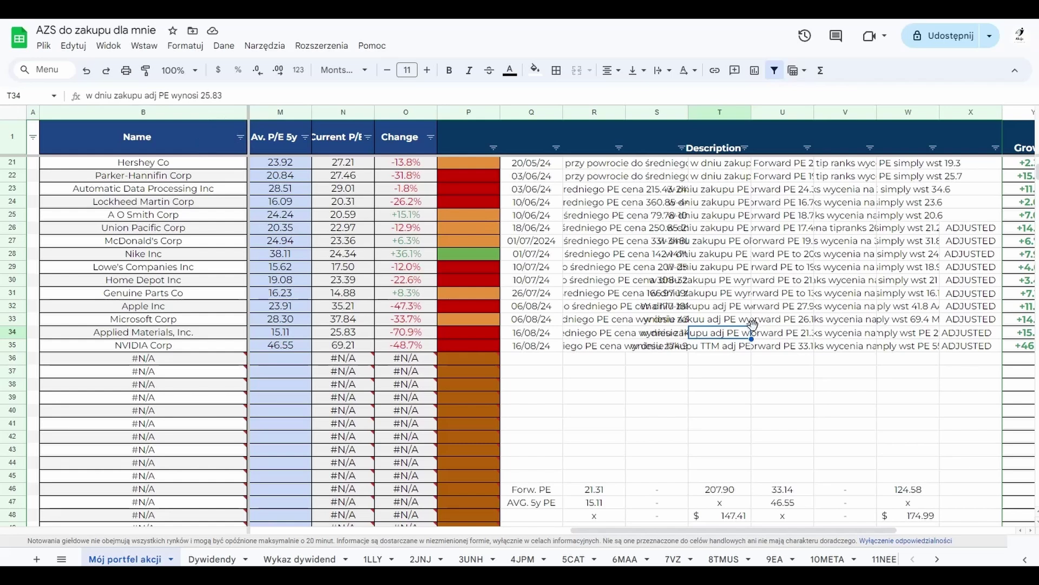
click(765, 336)
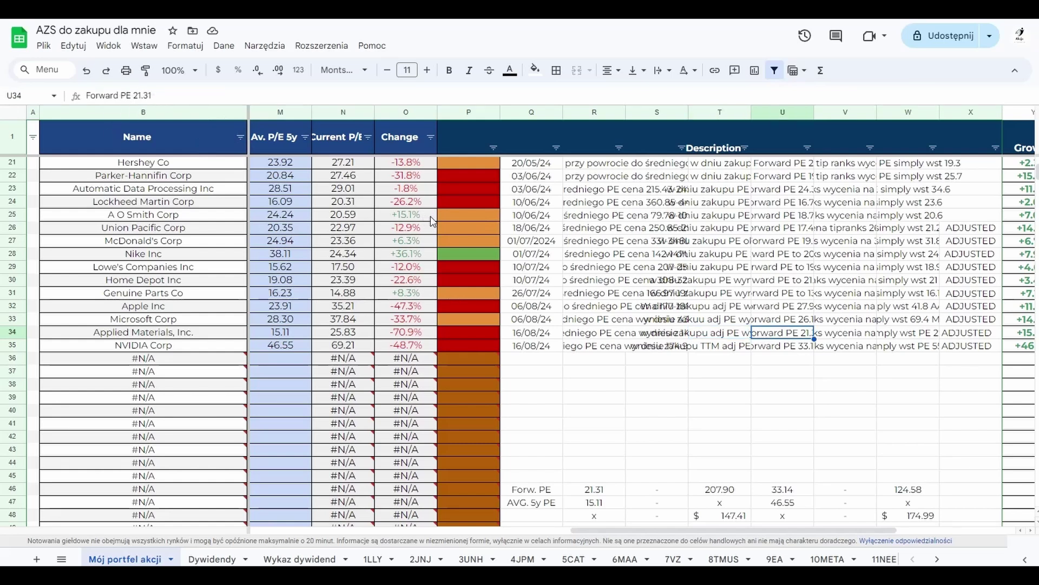
click(848, 336)
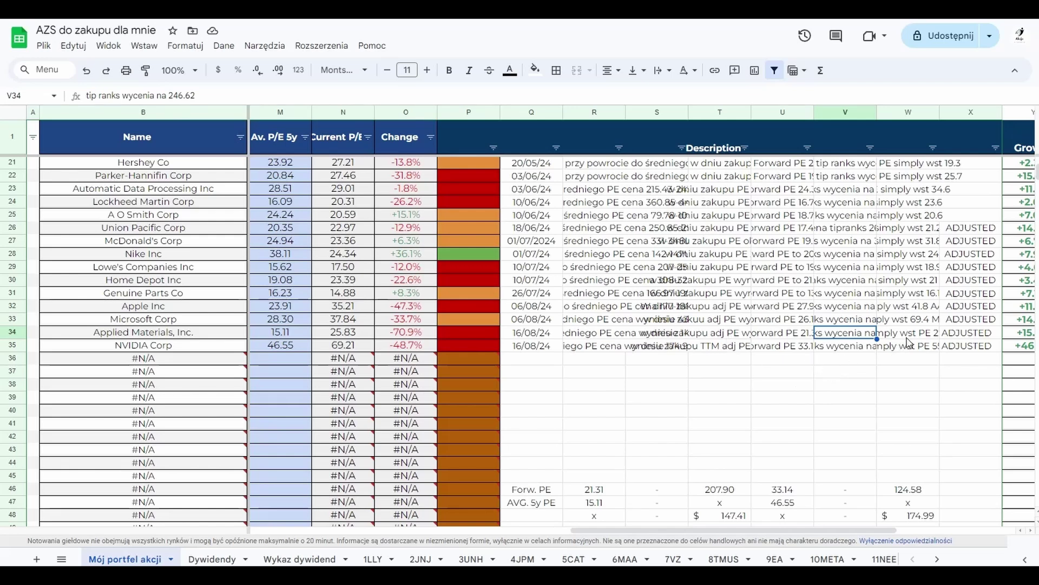
click(891, 333)
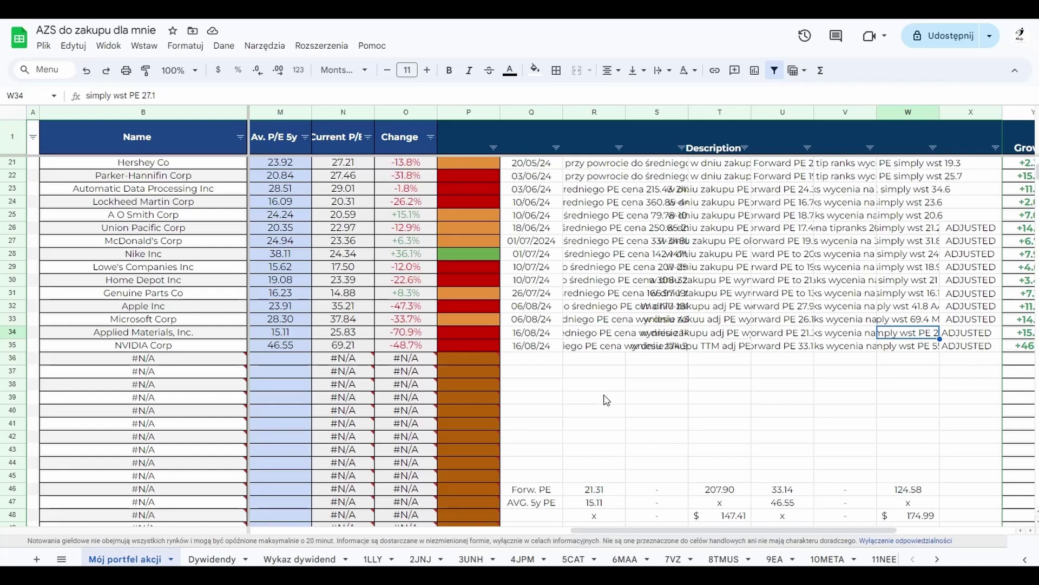
Look over the portfolio's company list from its first rows, including the average and current P/E columns
scroll(606, 400, down, 2)
scroll(607, 400, up, 8)
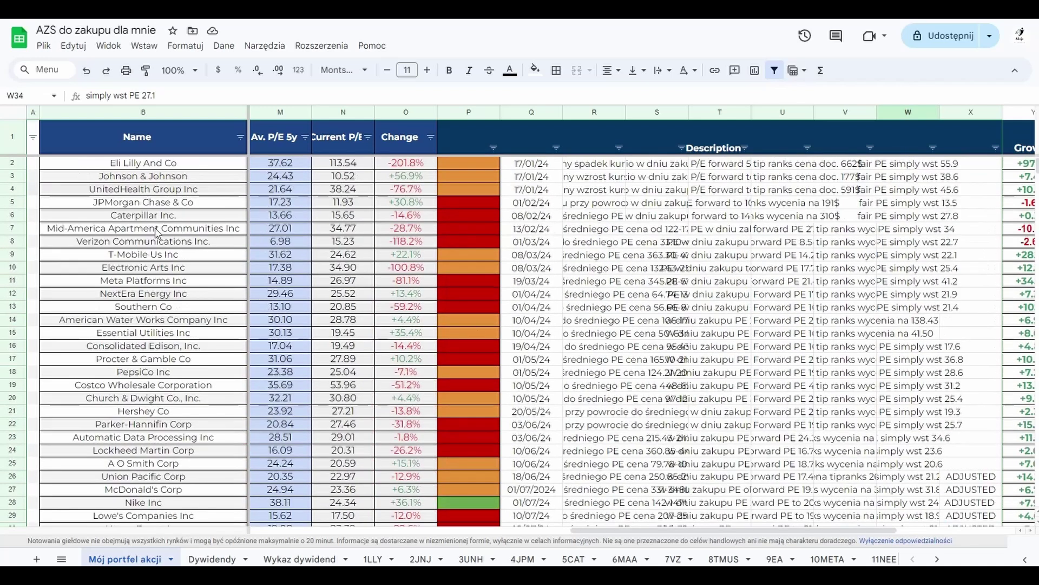
click(348, 233)
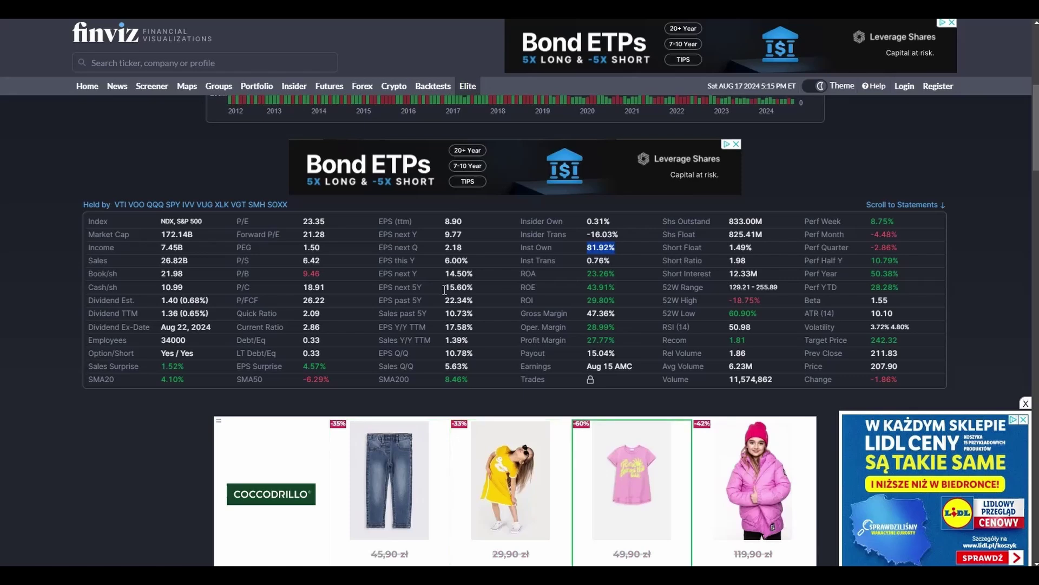
Switch to finviz and examine the fundamentals tables of AMAT and the real estate stock held by VNQ
scroll(258, 312, up, 2)
scroll(145, 294, up, 4)
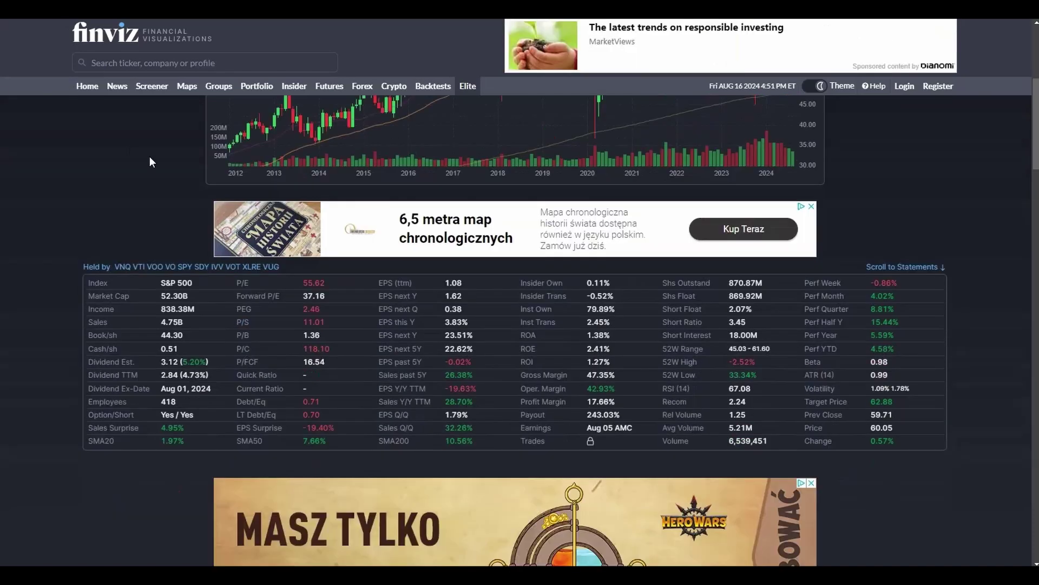
mouse_move(379, 378)
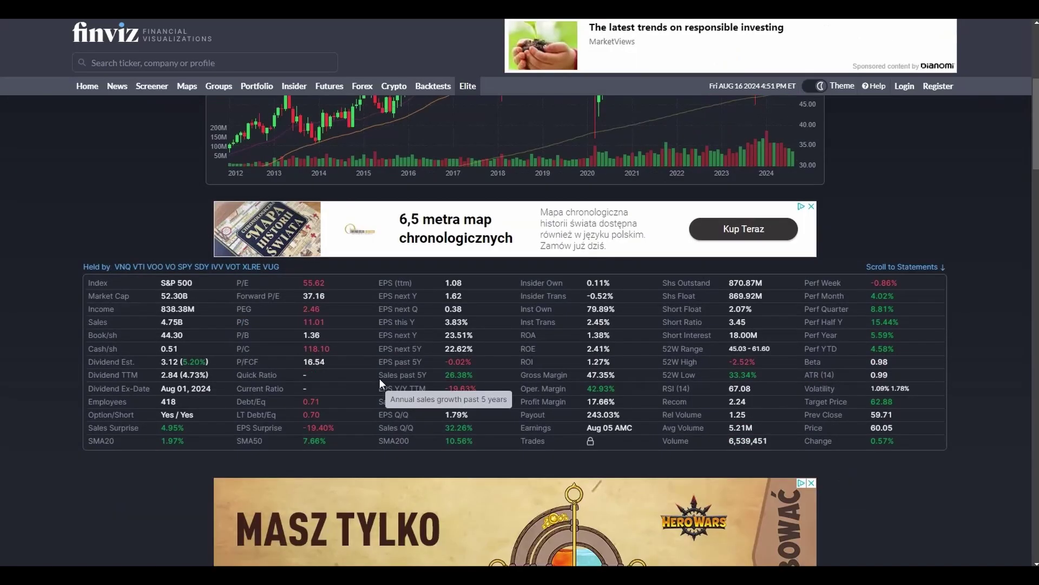